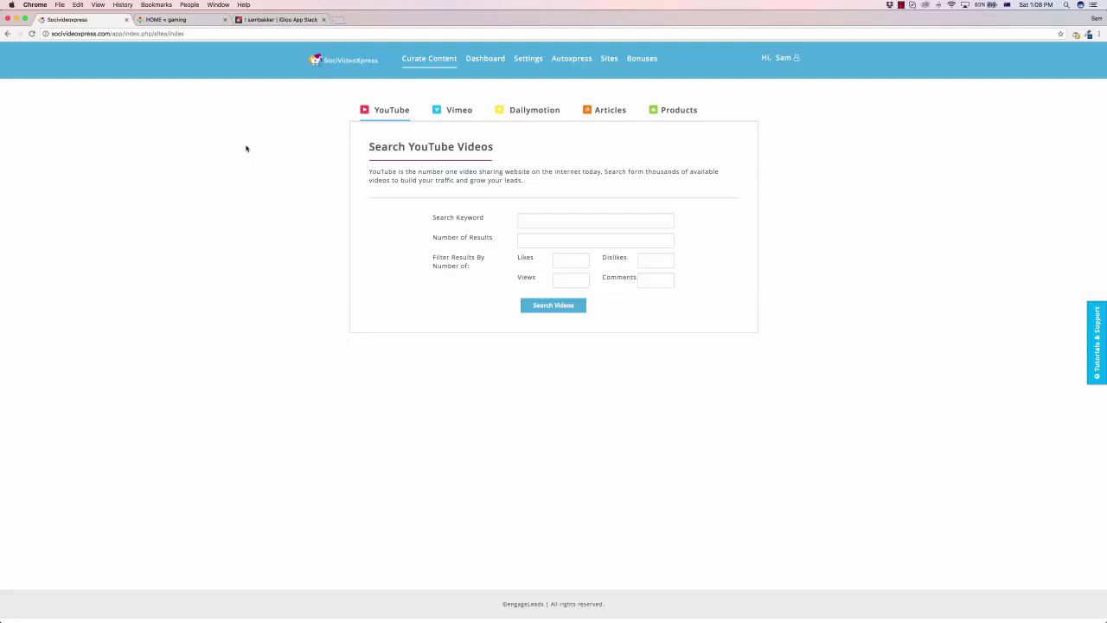
{"action": "left_click", "coordinate": [174, 19]}
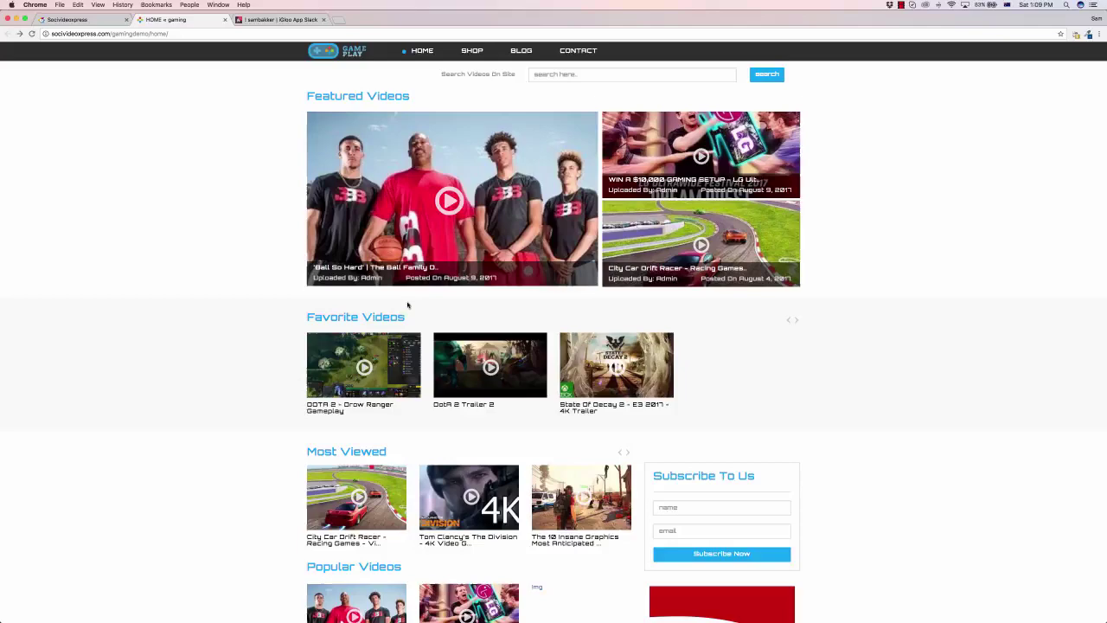
{"action": "scroll", "coordinate": [370, 182], "scroll_direction": "down", "scroll_amount": 1}
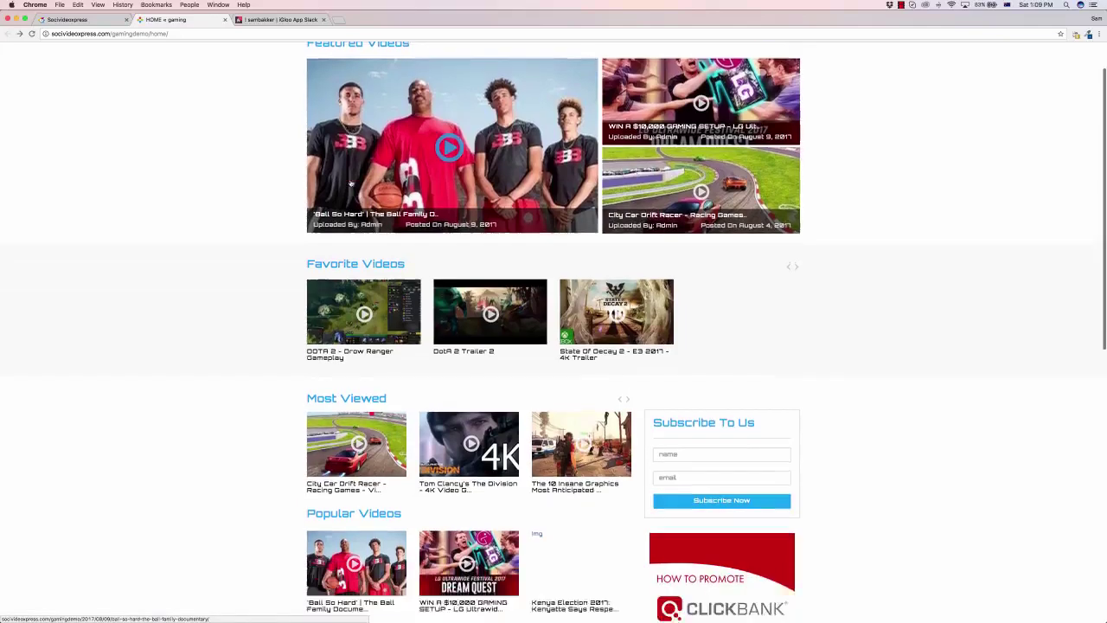
{"action": "scroll", "coordinate": [368, 181], "scroll_direction": "down", "scroll_amount": 5}
{"action": "scroll", "coordinate": [359, 182], "scroll_direction": "down", "scroll_amount": 3}
{"action": "scroll", "coordinate": [350, 184], "scroll_direction": "down", "scroll_amount": 1}
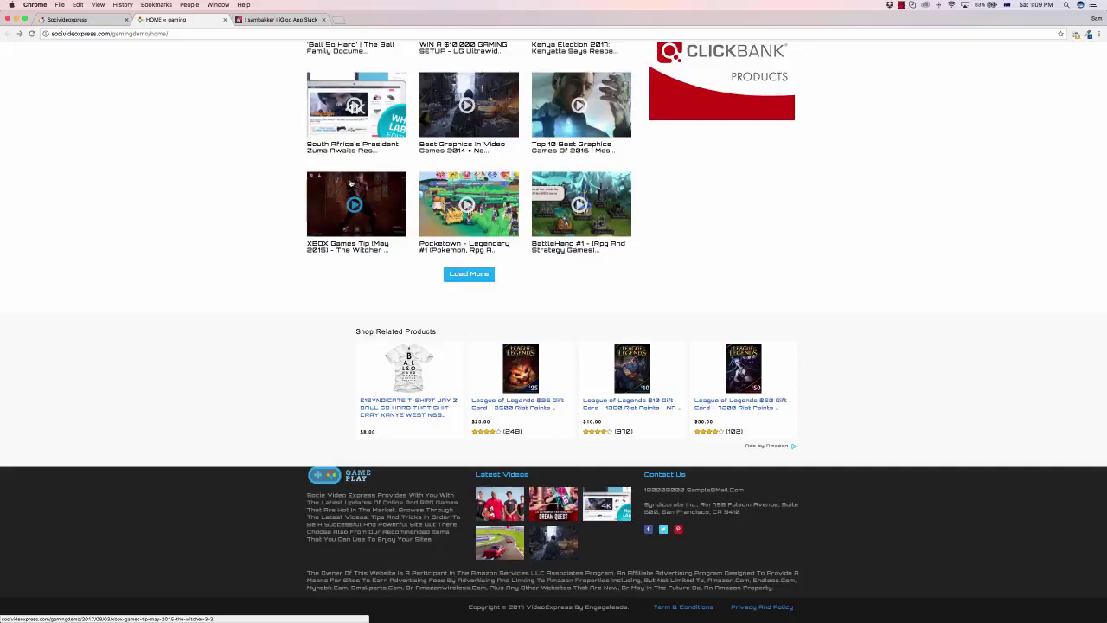
{"action": "scroll", "coordinate": [350, 183], "scroll_direction": "up", "scroll_amount": 2}
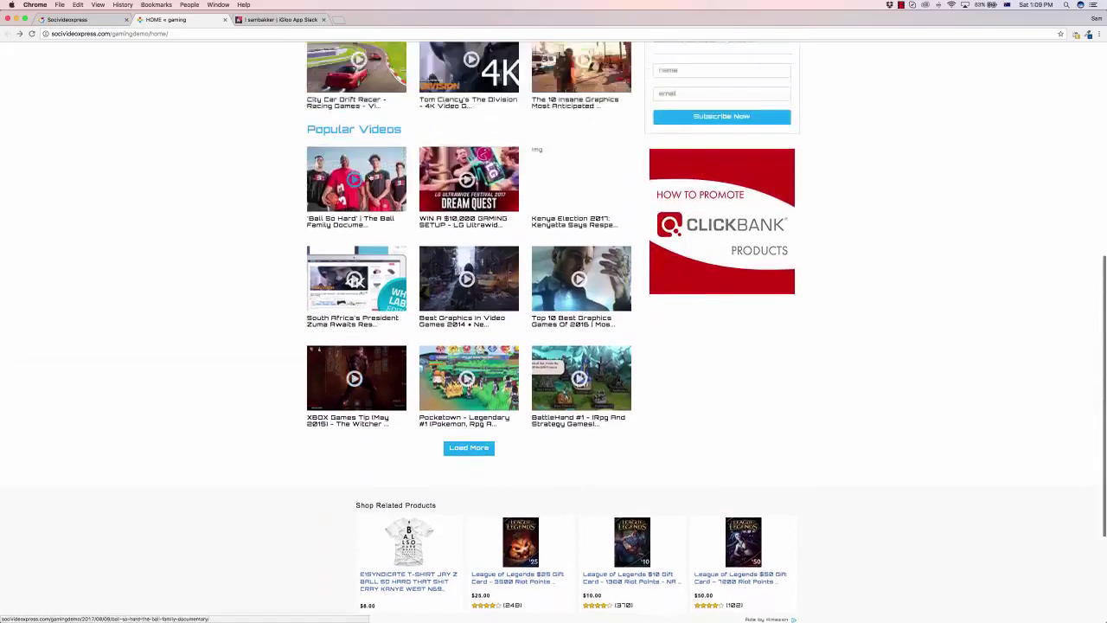
{"action": "scroll", "coordinate": [355, 182], "scroll_direction": "up", "scroll_amount": 2}
{"action": "scroll", "coordinate": [363, 179], "scroll_direction": "up", "scroll_amount": 3}
{"action": "scroll", "coordinate": [378, 173], "scroll_direction": "up", "scroll_amount": 1}
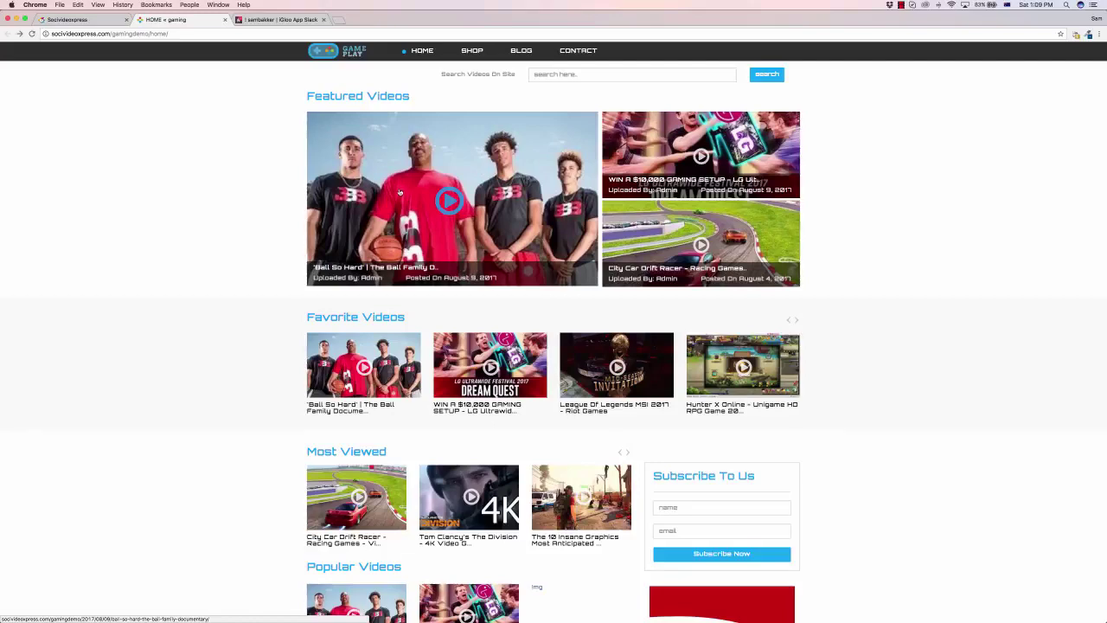
{"action": "scroll", "coordinate": [402, 190], "scroll_direction": "down", "scroll_amount": 6}
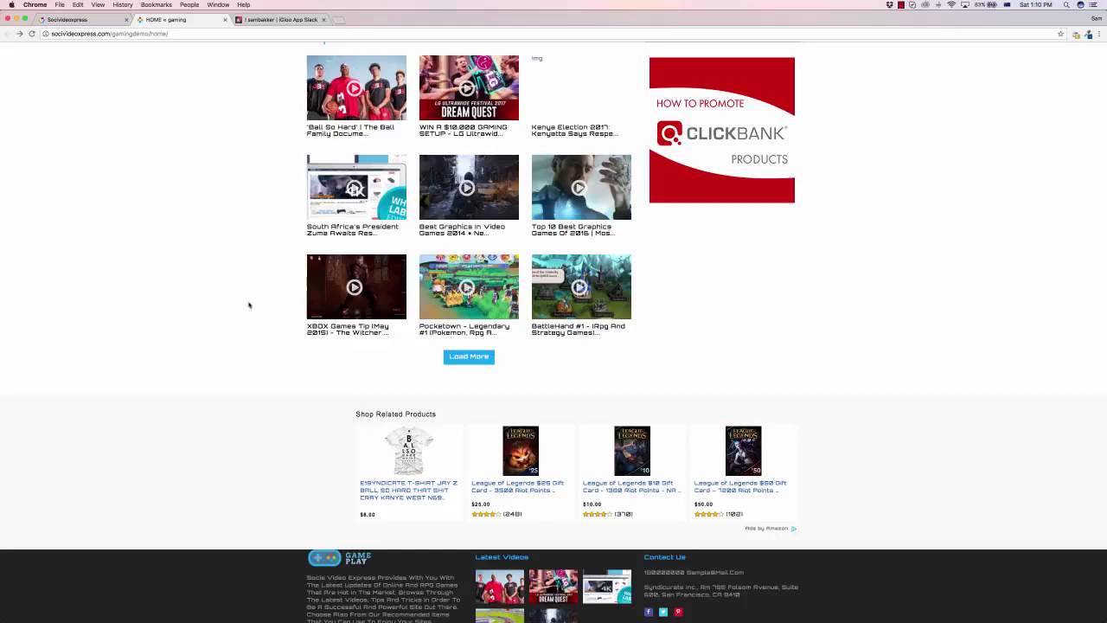
{"action": "scroll", "coordinate": [247, 306], "scroll_direction": "up", "scroll_amount": 4}
{"action": "scroll", "coordinate": [254, 305], "scroll_direction": "up", "scroll_amount": 6}
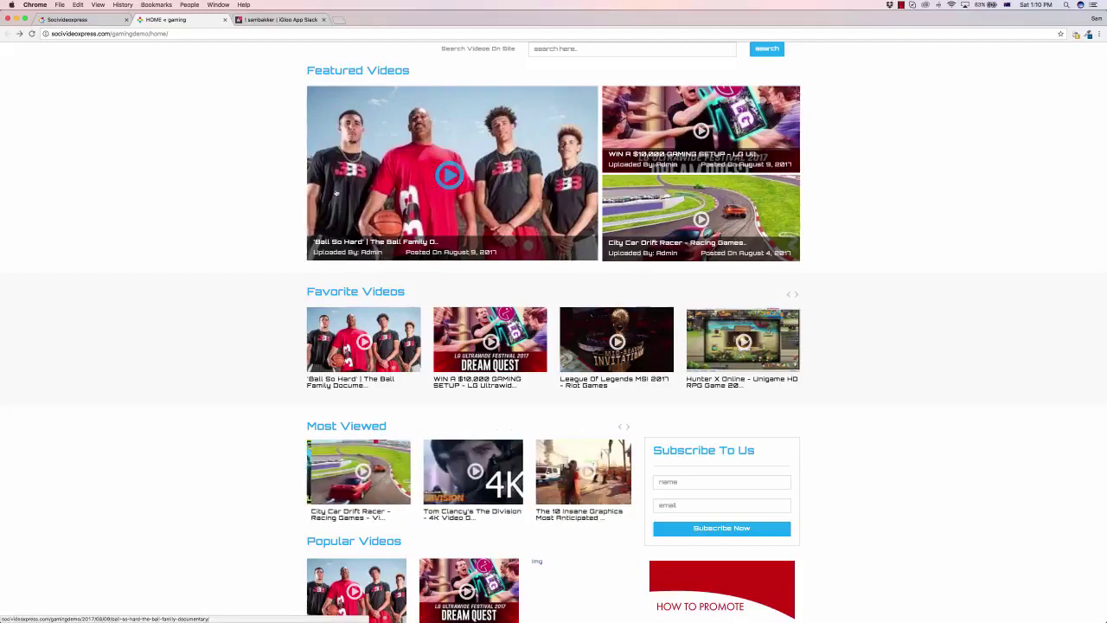
{"action": "left_click", "coordinate": [456, 207]}
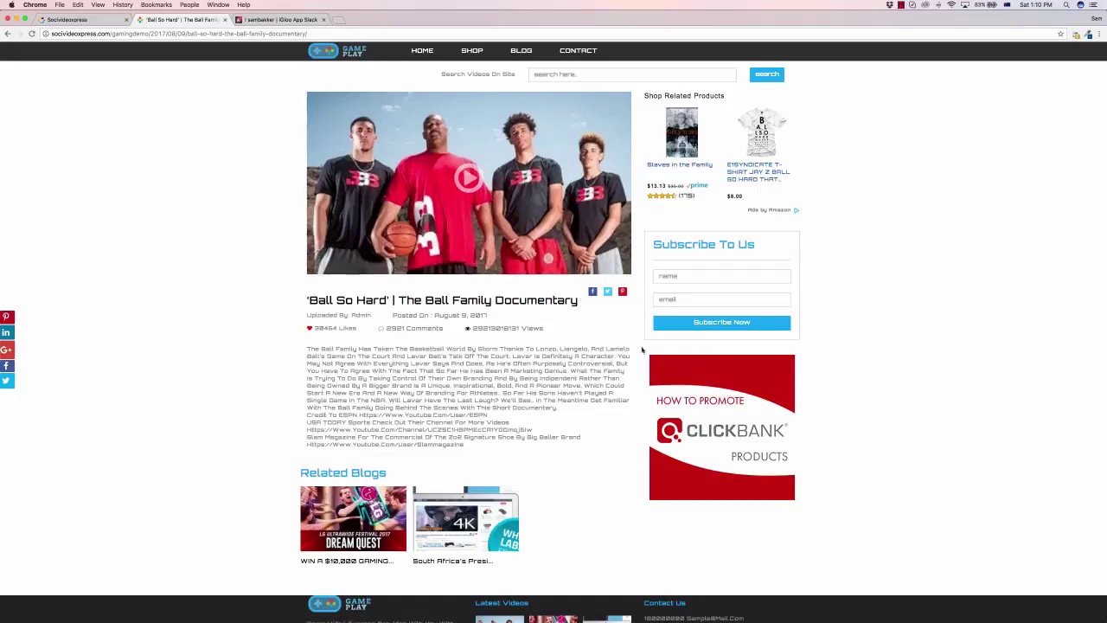
Browse the GamePlay home, Shop and Blog pages, then switch back to the SociVideoXpress tab.
{"action": "left_click", "coordinate": [8, 34]}
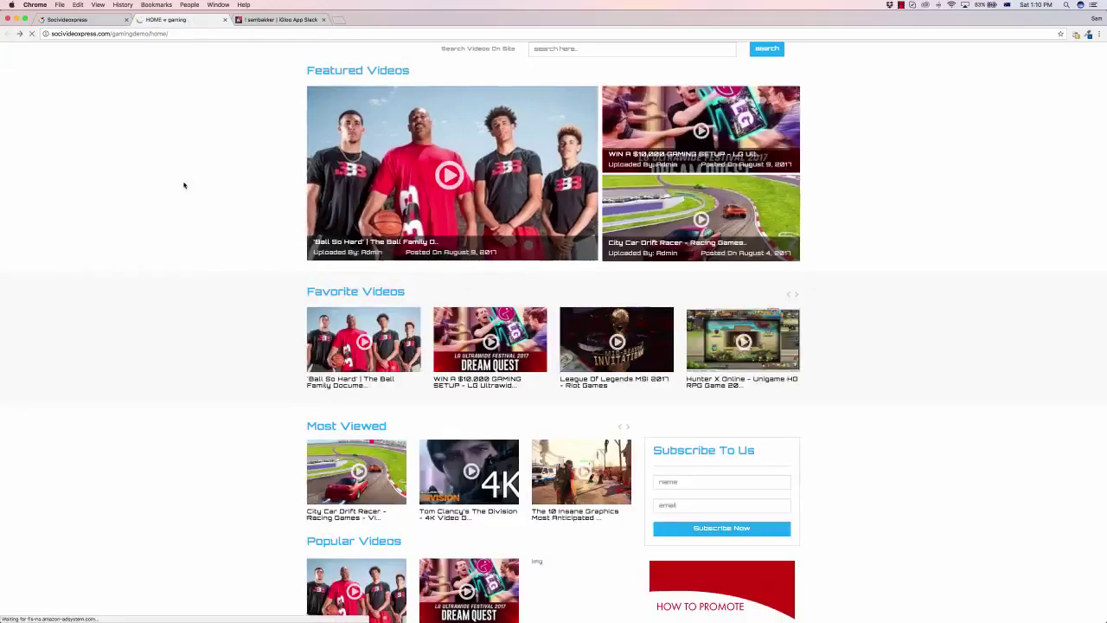
{"action": "scroll", "coordinate": [934, 331], "scroll_direction": "down", "scroll_amount": 5}
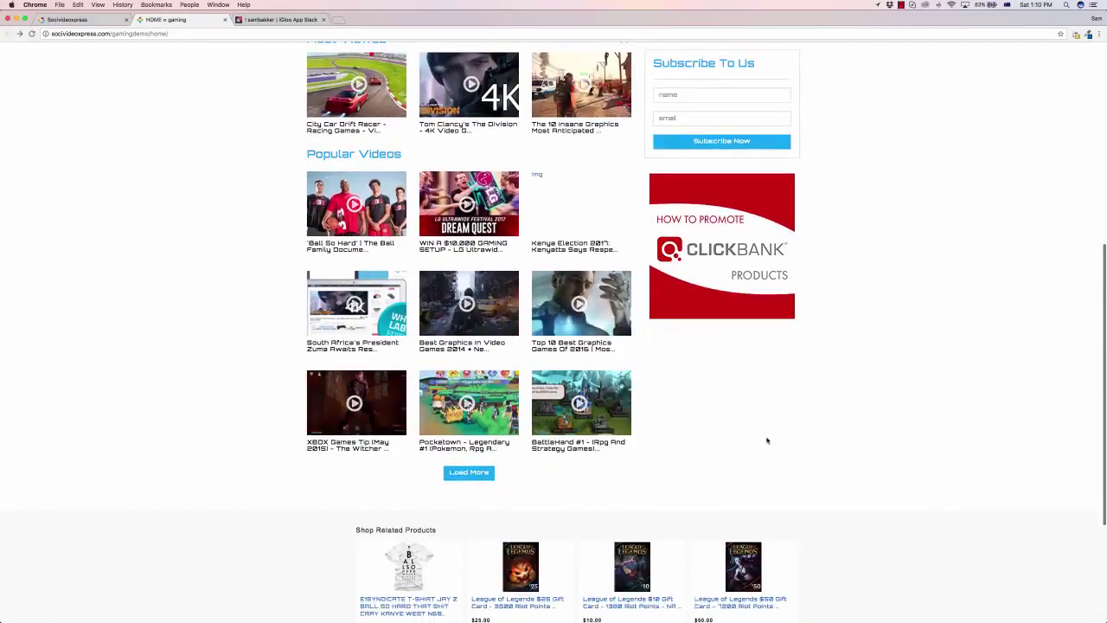
{"action": "scroll", "coordinate": [805, 538], "scroll_direction": "down", "scroll_amount": 2}
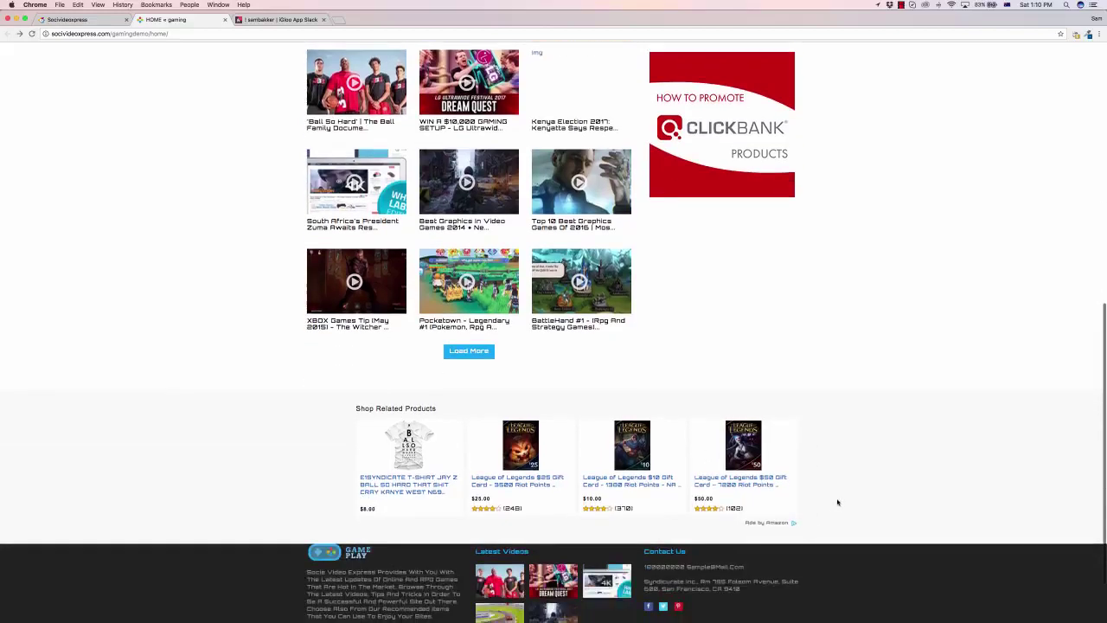
{"action": "scroll", "coordinate": [837, 503], "scroll_direction": "up", "scroll_amount": 7}
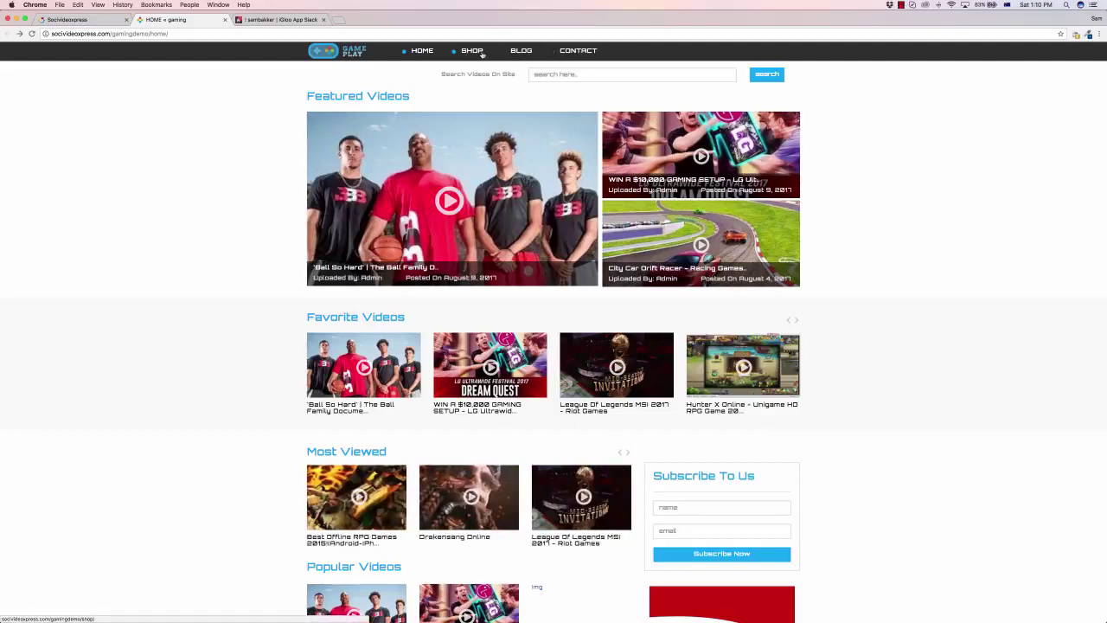
{"action": "left_click", "coordinate": [480, 54]}
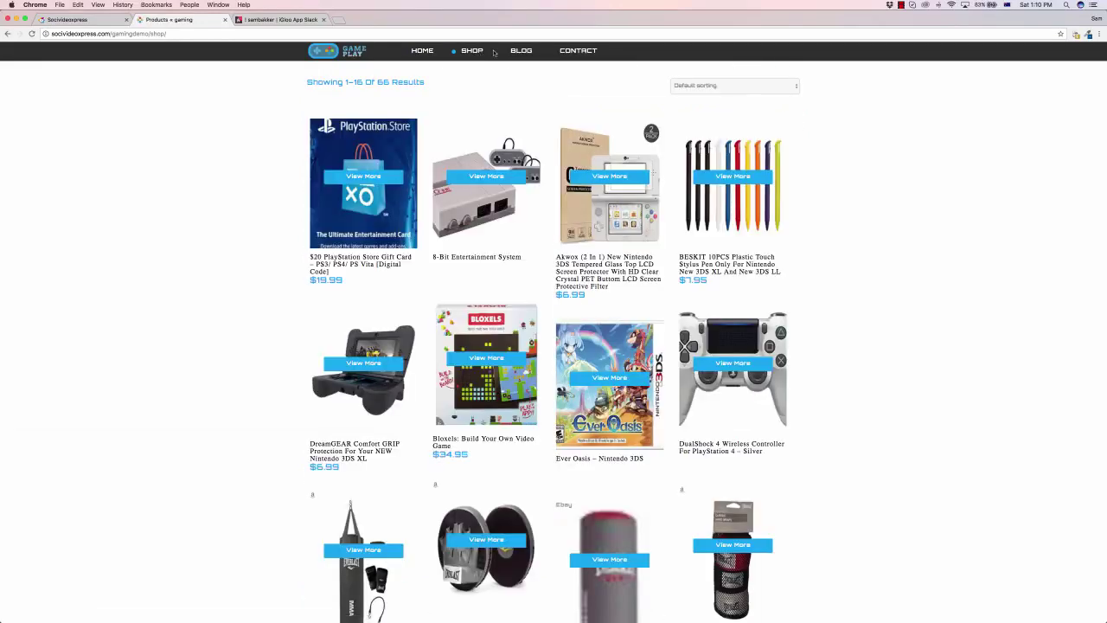
{"action": "left_click", "coordinate": [515, 51]}
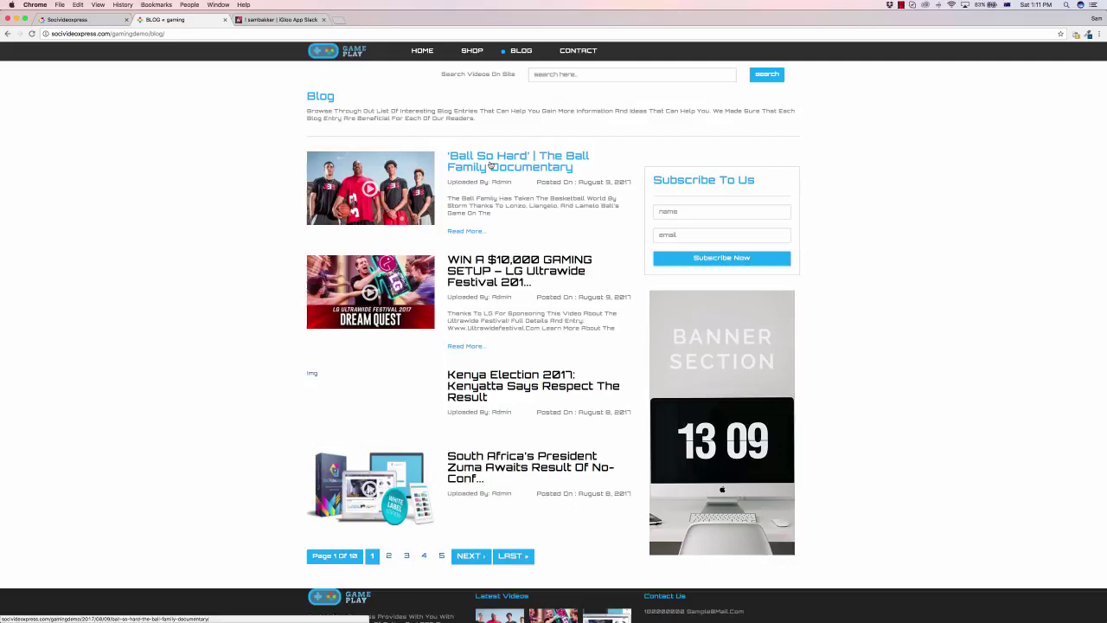
{"action": "left_click", "coordinate": [98, 23]}
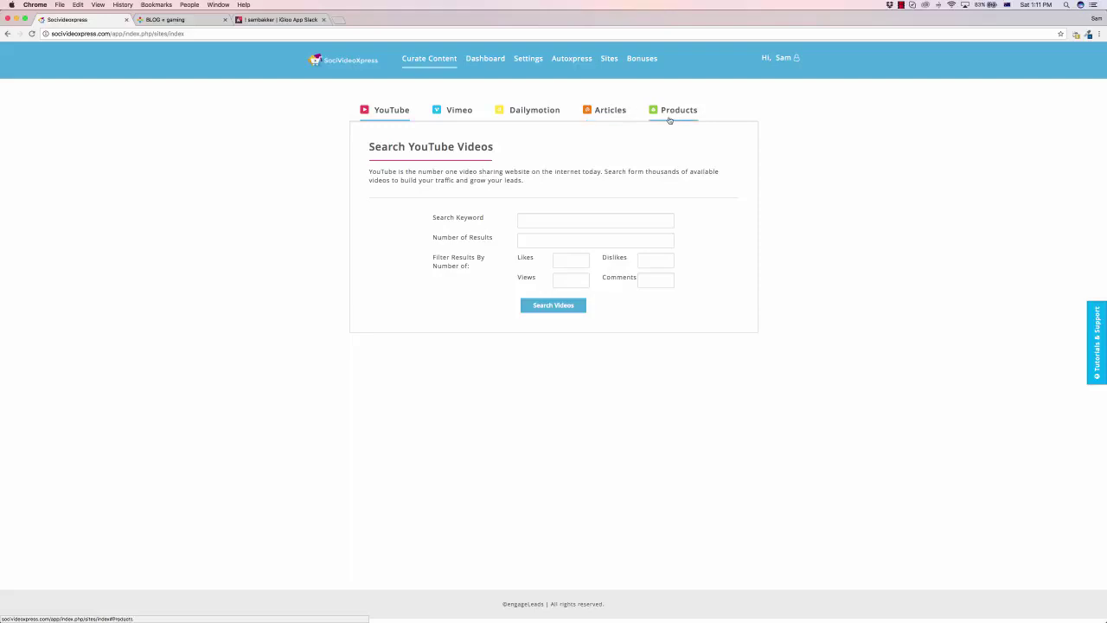
Search YouTube for 'boxing' videos with 20 results.
{"action": "left_click", "coordinate": [536, 221]}
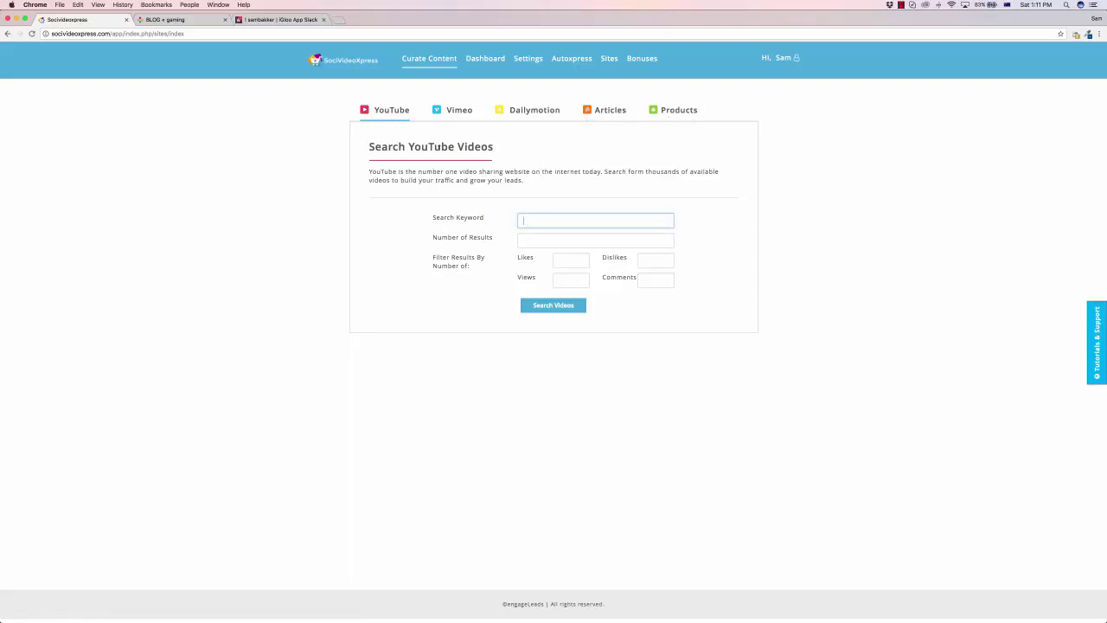
{"action": "left_click", "coordinate": [534, 220]}
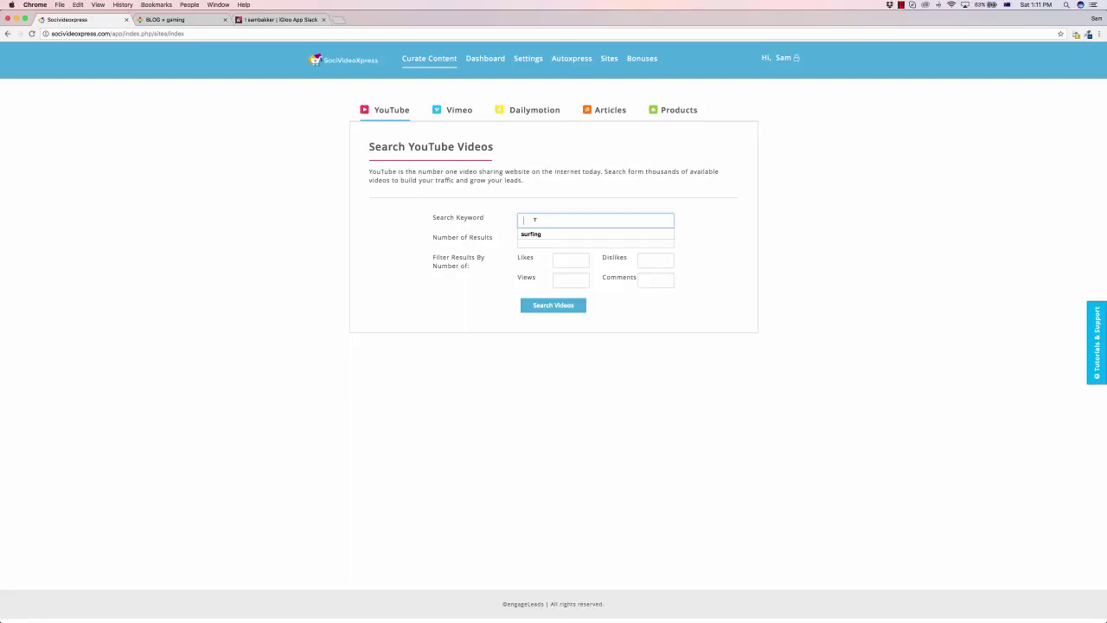
{"action": "type", "text": "boxing"}
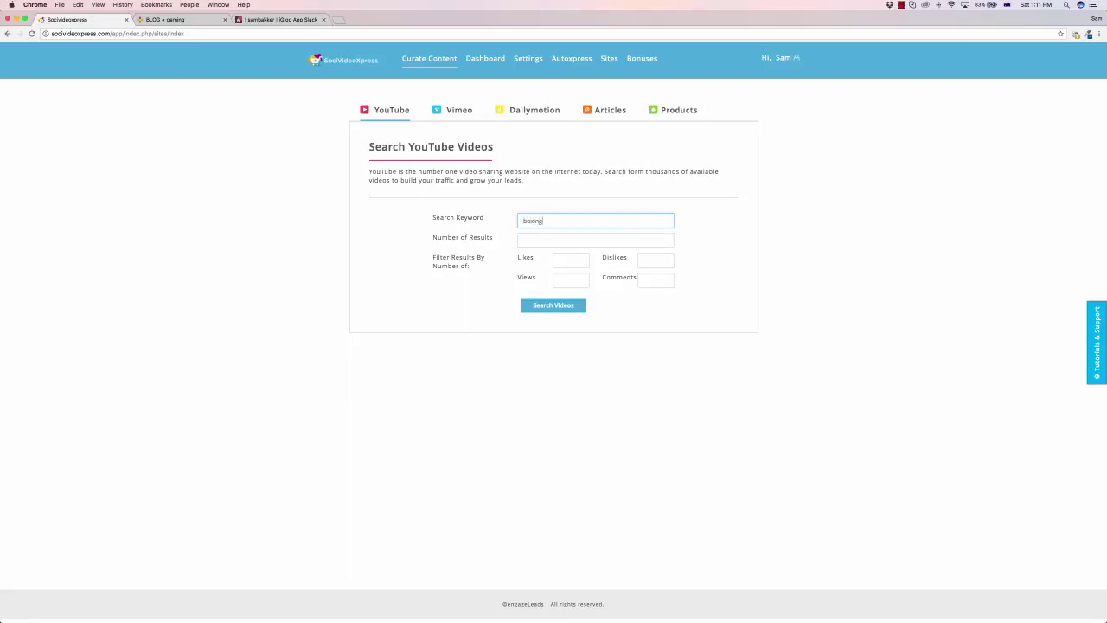
{"action": "left_click", "coordinate": [535, 236]}
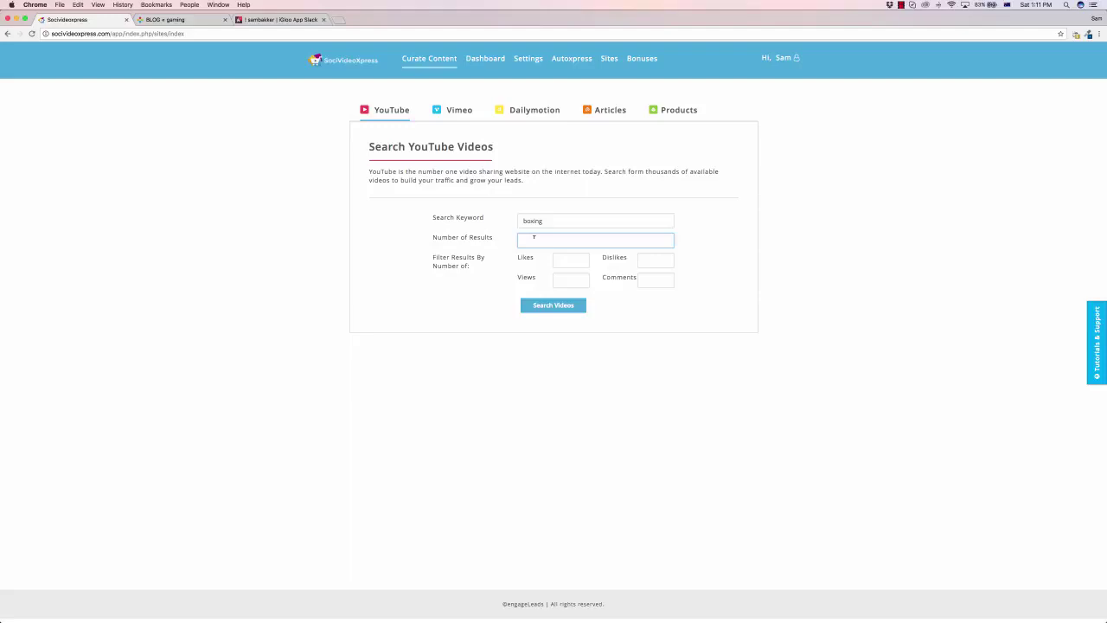
{"action": "type", "text": "20"}
{"action": "left_click", "coordinate": [550, 307]}
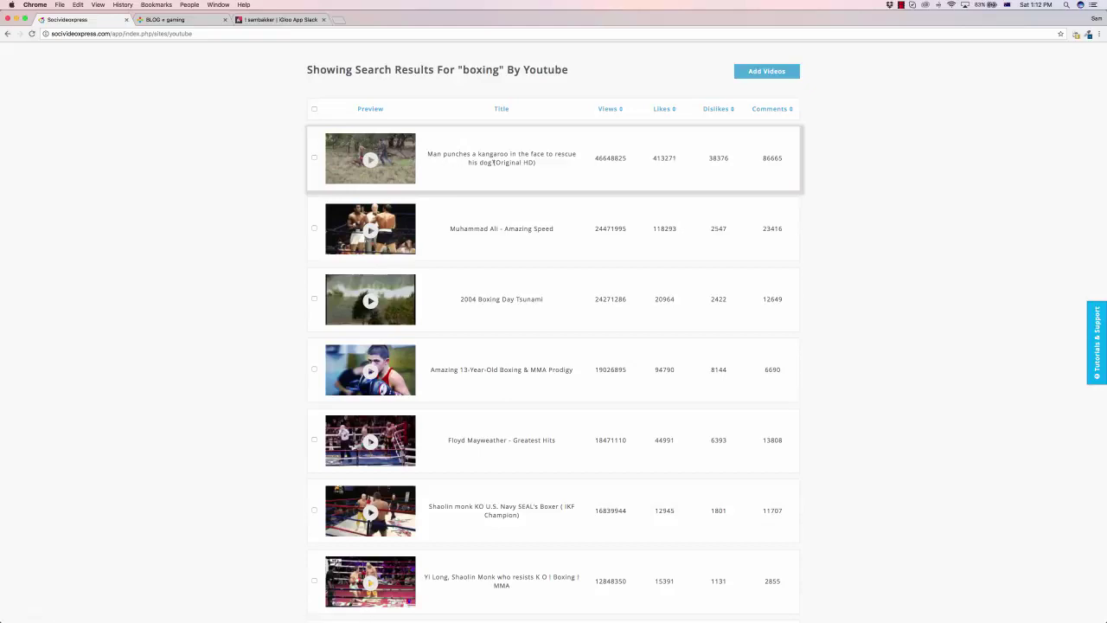
Tick the kangaroo punching, Muhammad Ali Amazing Speed and TOP 20 MOST BRUTAL KNOCKOUTS videos.
{"action": "scroll", "coordinate": [484, 154], "scroll_direction": "down", "scroll_amount": 5}
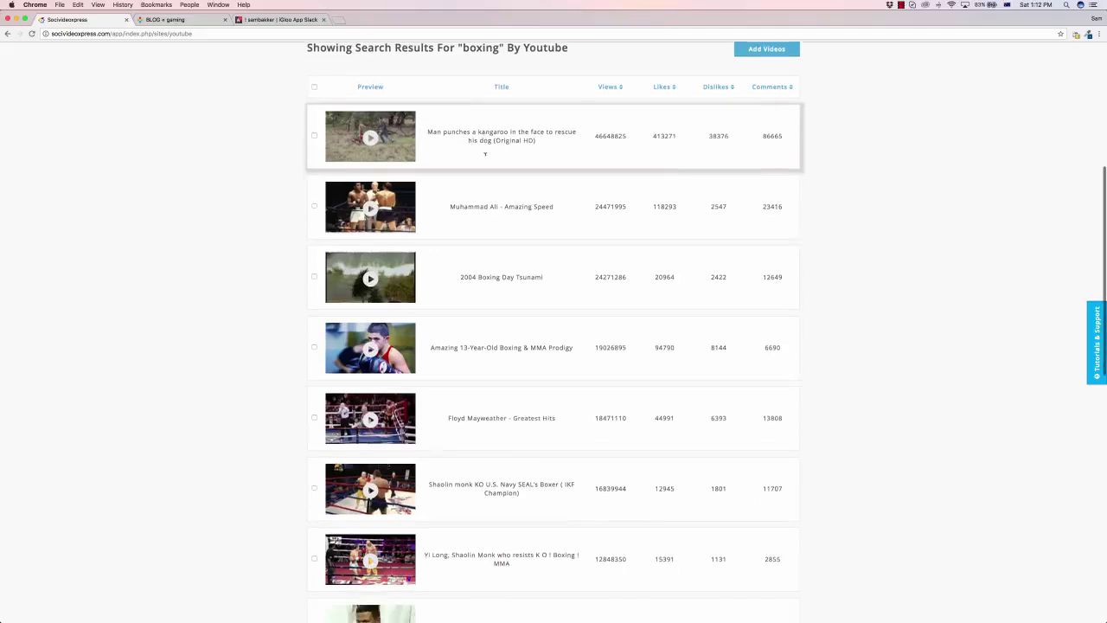
{"action": "scroll", "coordinate": [485, 154], "scroll_direction": "up", "scroll_amount": 3}
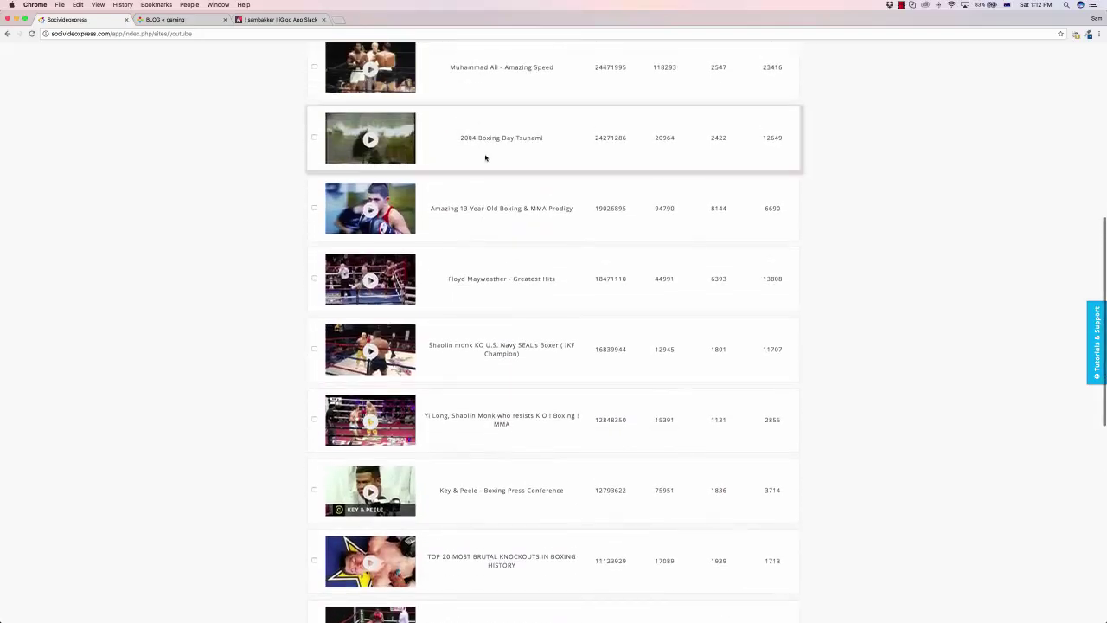
{"action": "scroll", "coordinate": [484, 154], "scroll_direction": "up", "scroll_amount": 3}
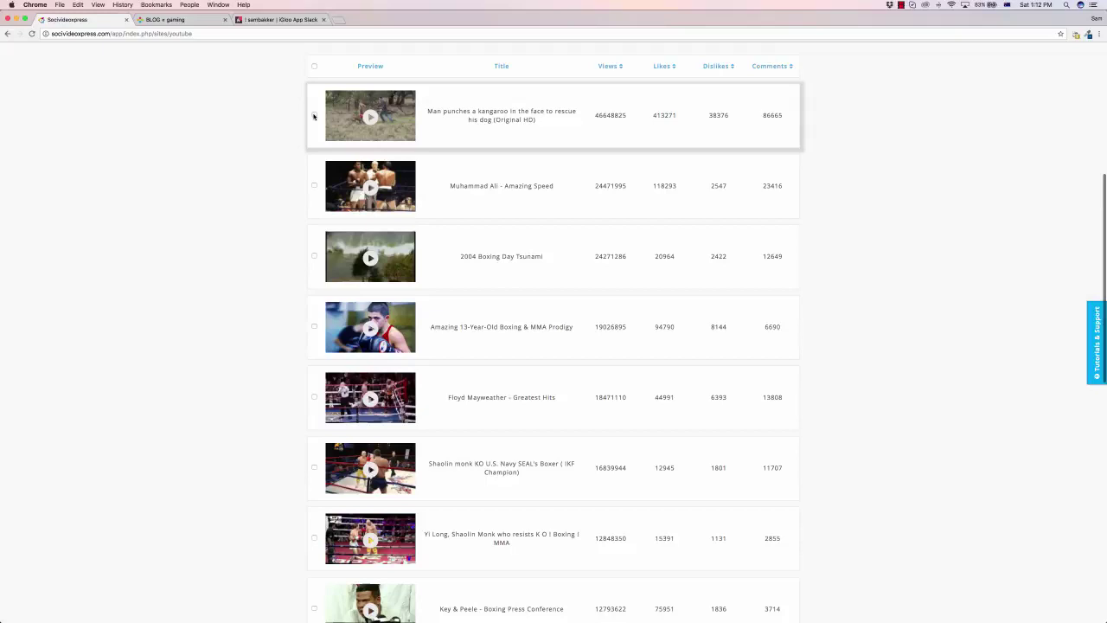
{"action": "left_click", "coordinate": [314, 114]}
{"action": "left_click", "coordinate": [314, 184]}
{"action": "scroll", "coordinate": [398, 233], "scroll_direction": "down", "scroll_amount": 4}
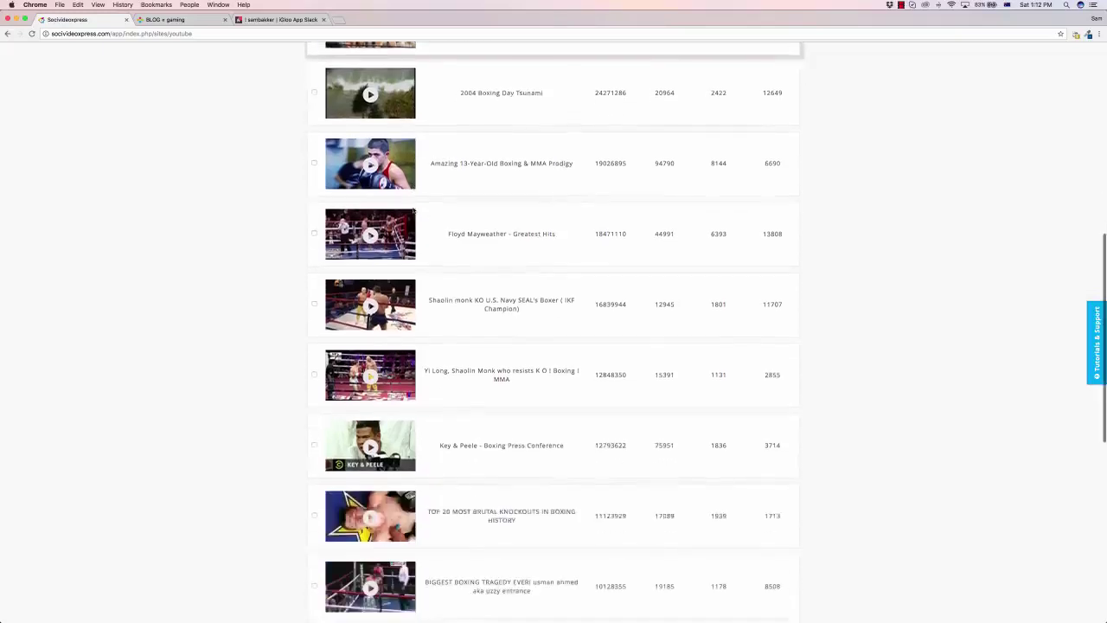
{"action": "scroll", "coordinate": [363, 277], "scroll_direction": "down", "scroll_amount": 2}
{"action": "scroll", "coordinate": [329, 329], "scroll_direction": "down", "scroll_amount": 1}
{"action": "scroll", "coordinate": [288, 382], "scroll_direction": "down", "scroll_amount": 2}
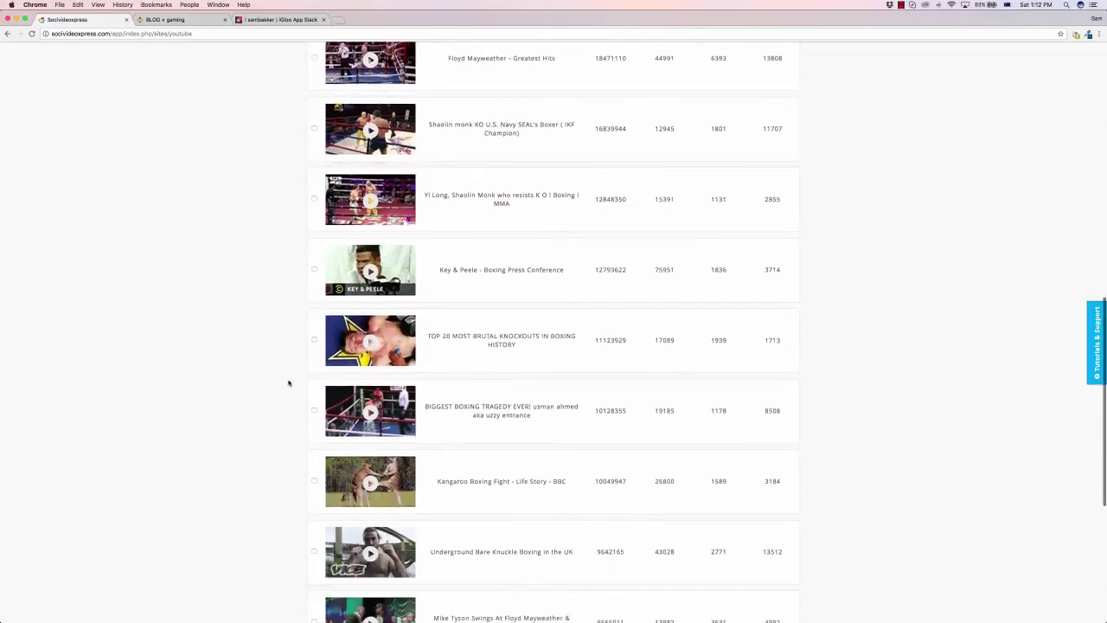
{"action": "left_click", "coordinate": [314, 343]}
Tick the TOP 20 ONE PUNCH KNOCKOUTS and Mike Tyson–Mayweather videos.
{"action": "scroll", "coordinate": [314, 371], "scroll_direction": "down", "scroll_amount": 6}
{"action": "scroll", "coordinate": [314, 406], "scroll_direction": "down", "scroll_amount": 1}
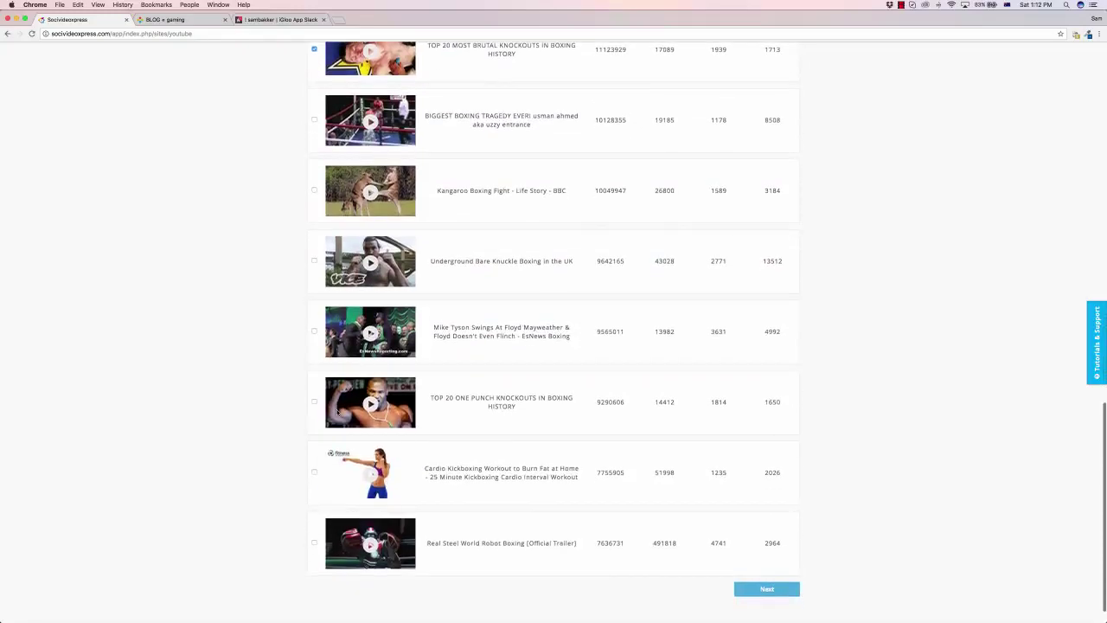
{"action": "left_click", "coordinate": [314, 402]}
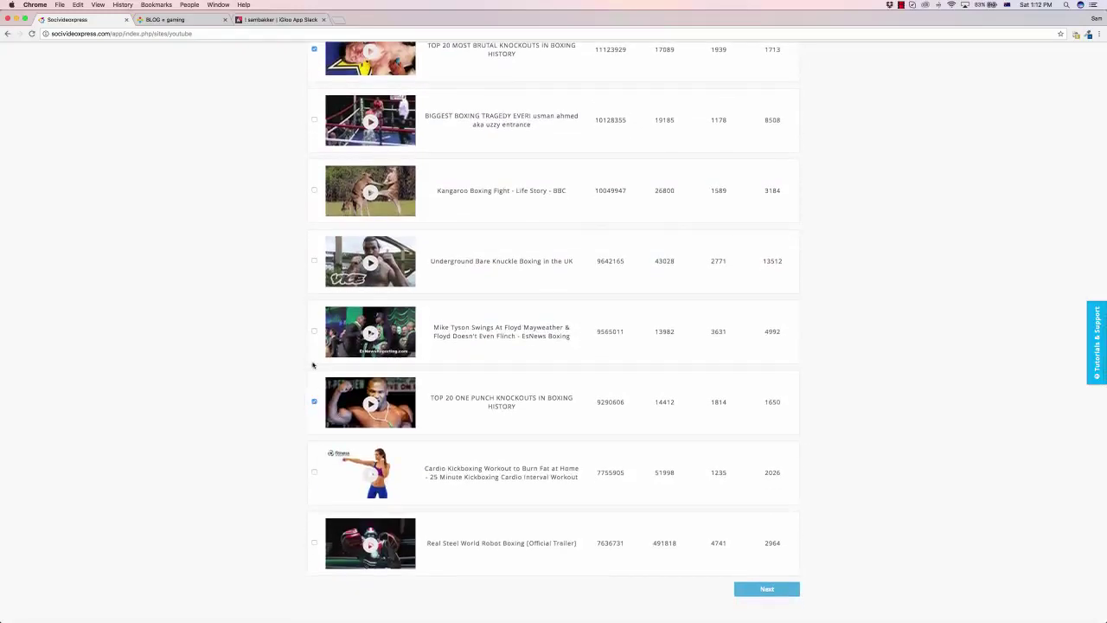
{"action": "left_click", "coordinate": [314, 331]}
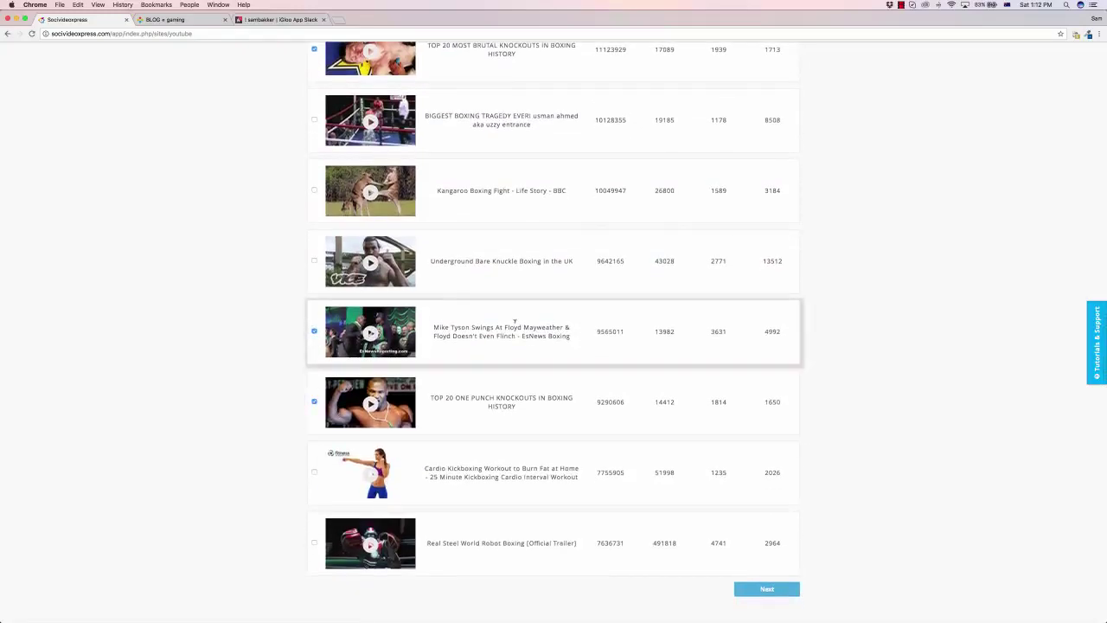
{"action": "scroll", "coordinate": [516, 289], "scroll_direction": "up", "scroll_amount": 15}
{"action": "scroll", "coordinate": [593, 246], "scroll_direction": "up", "scroll_amount": 3}
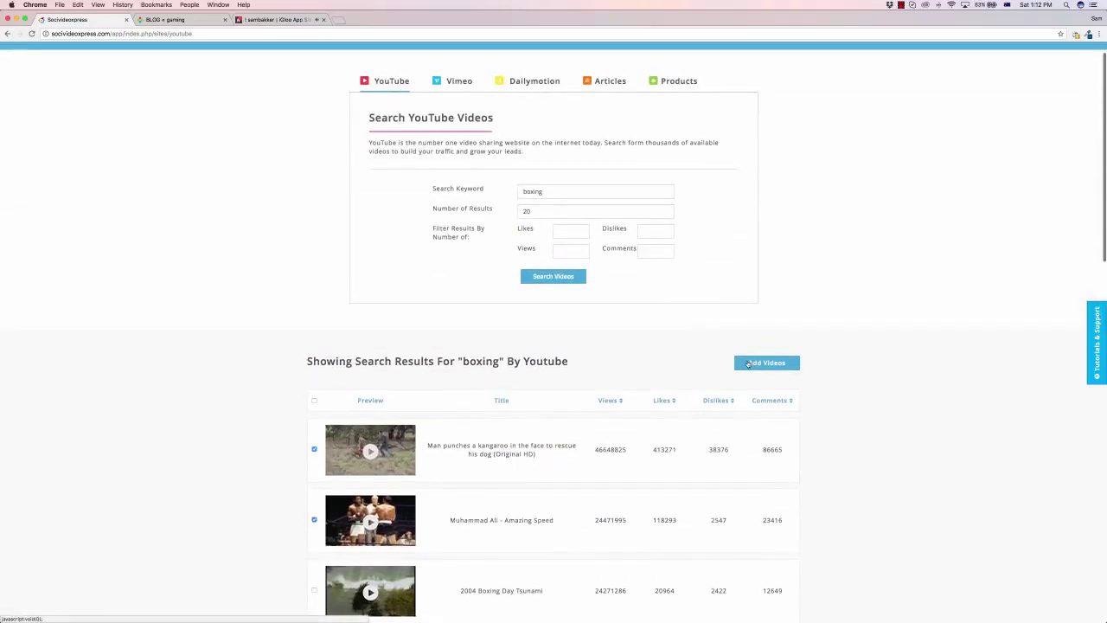
Post the ticked boxing videos to the chosen blog as Uncategorized, then switch to the Articles importer.
{"action": "left_click", "coordinate": [761, 364]}
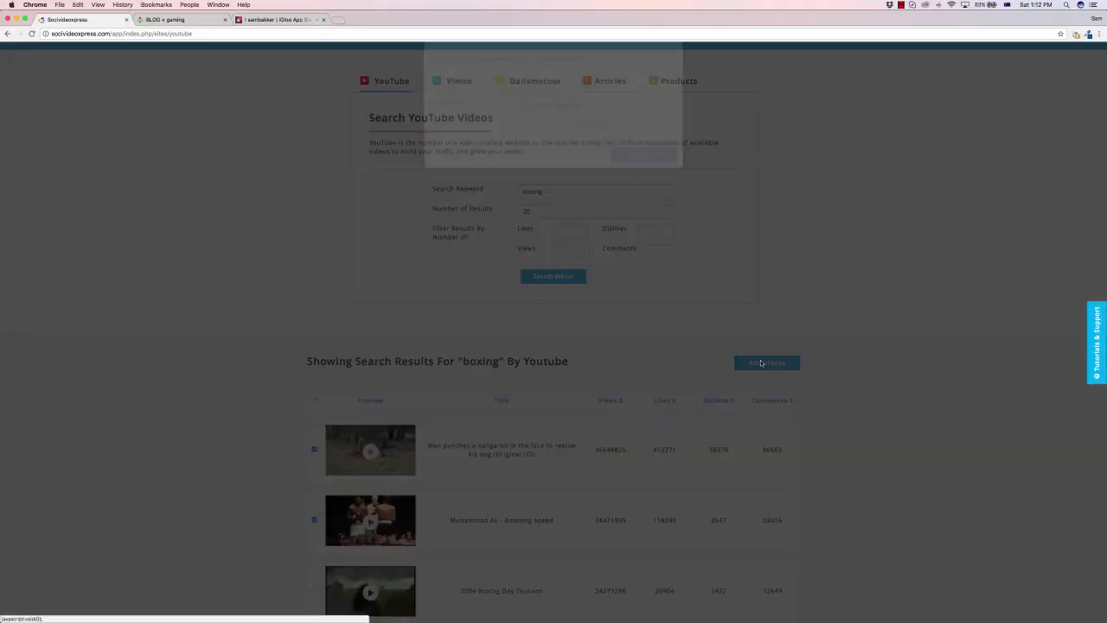
{"action": "left_click", "coordinate": [561, 138]}
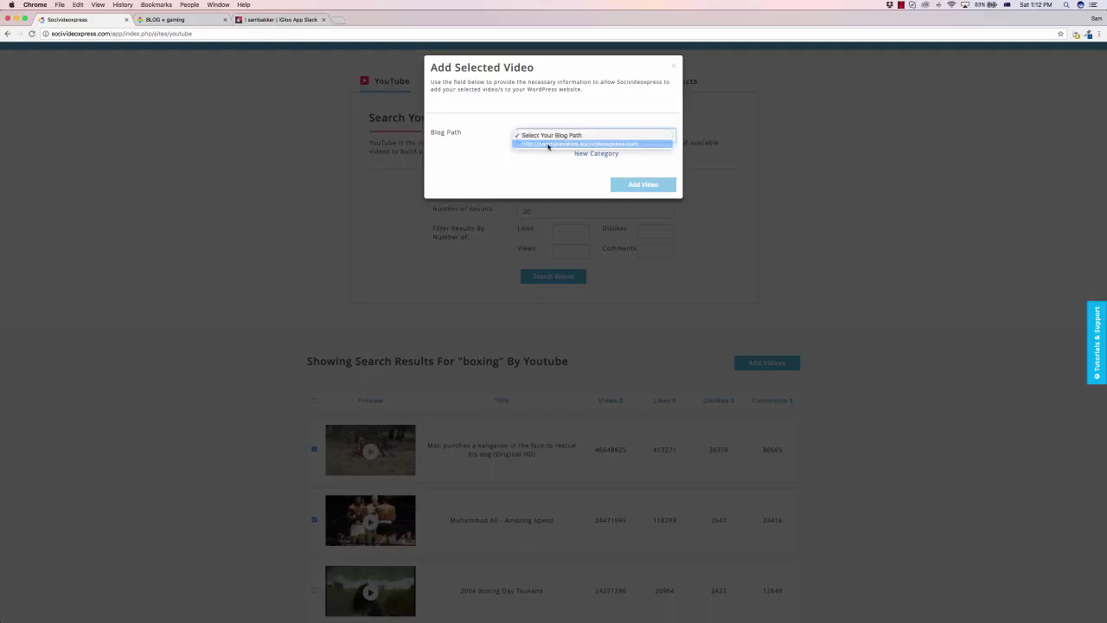
{"action": "left_click", "coordinate": [548, 144]}
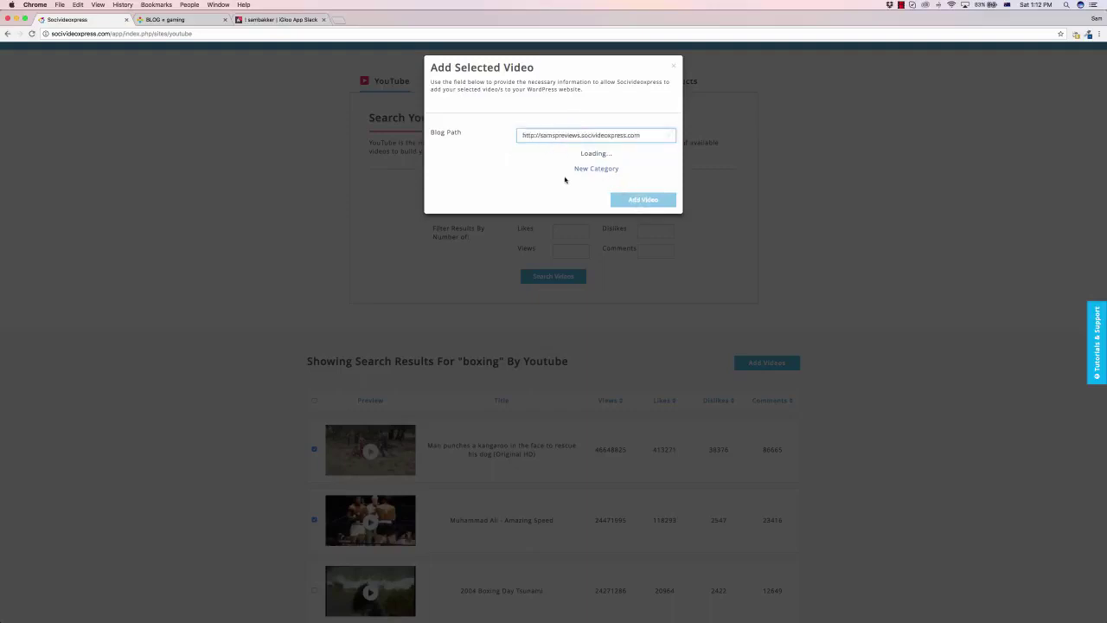
{"action": "left_click", "coordinate": [526, 155]}
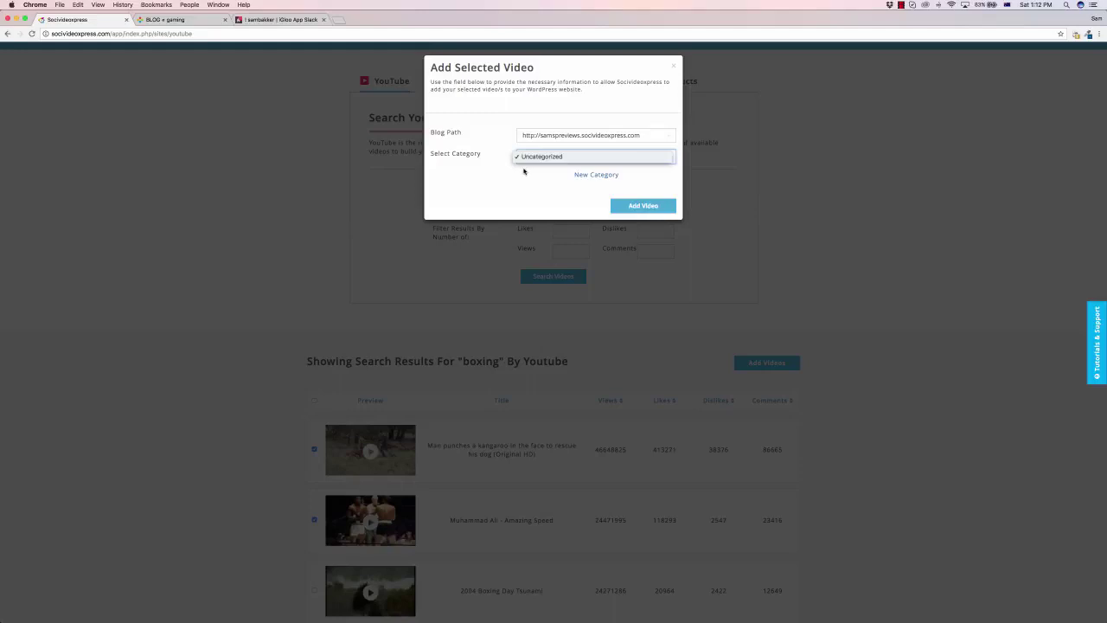
{"action": "left_click", "coordinate": [546, 160]}
{"action": "left_click", "coordinate": [632, 208]}
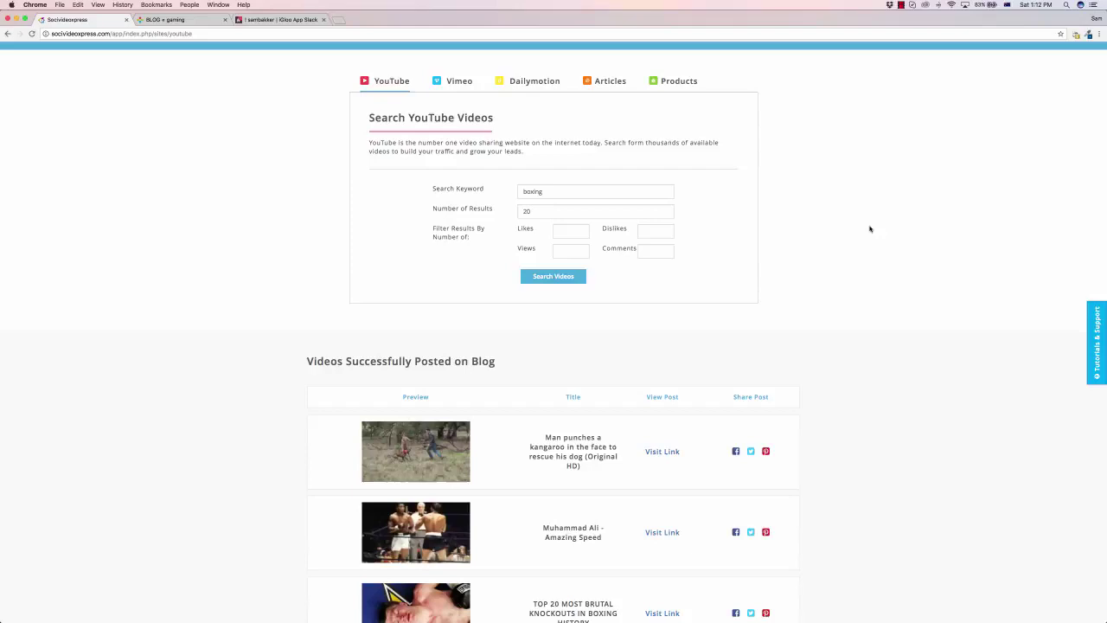
{"action": "scroll", "coordinate": [868, 232], "scroll_direction": "up", "scroll_amount": 2}
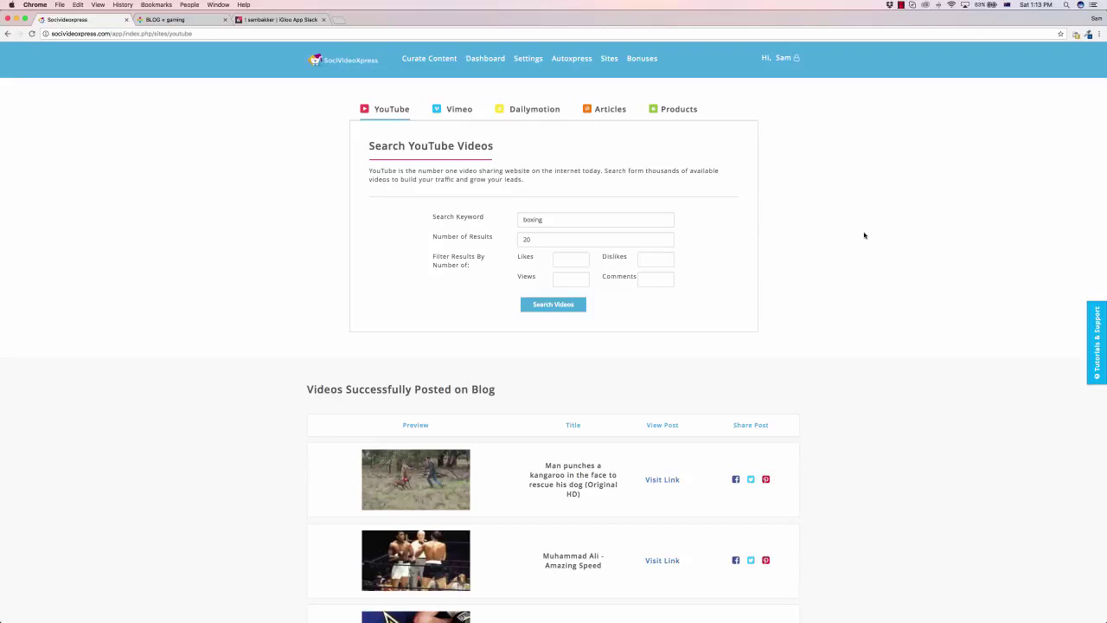
{"action": "left_click", "coordinate": [623, 114]}
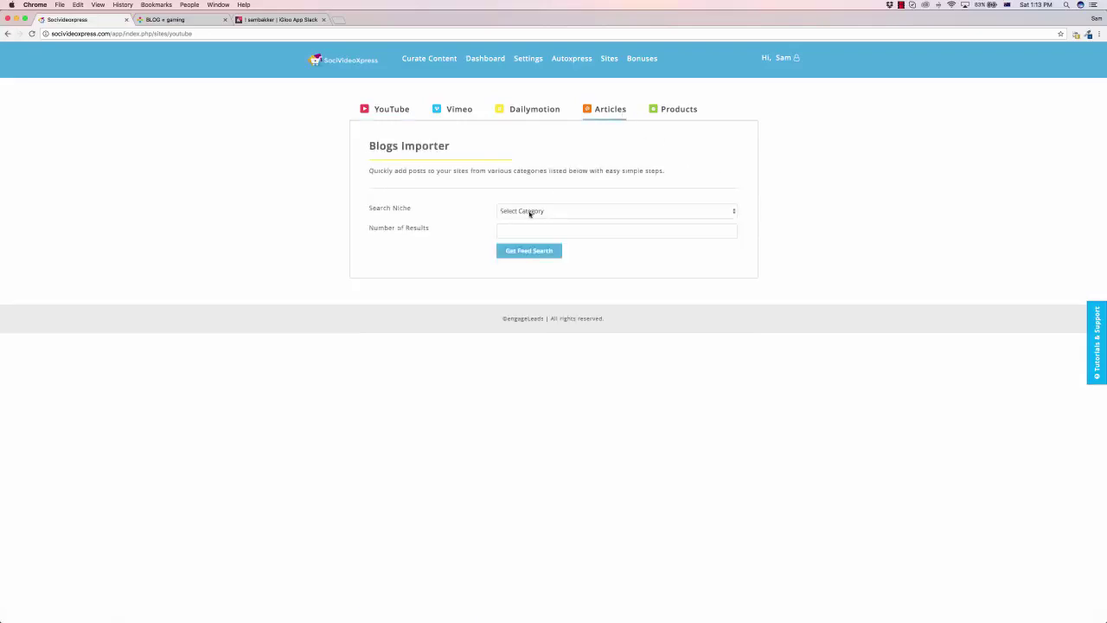
Fetch the article feed for the Business search niche.
{"action": "left_click", "coordinate": [545, 213]}
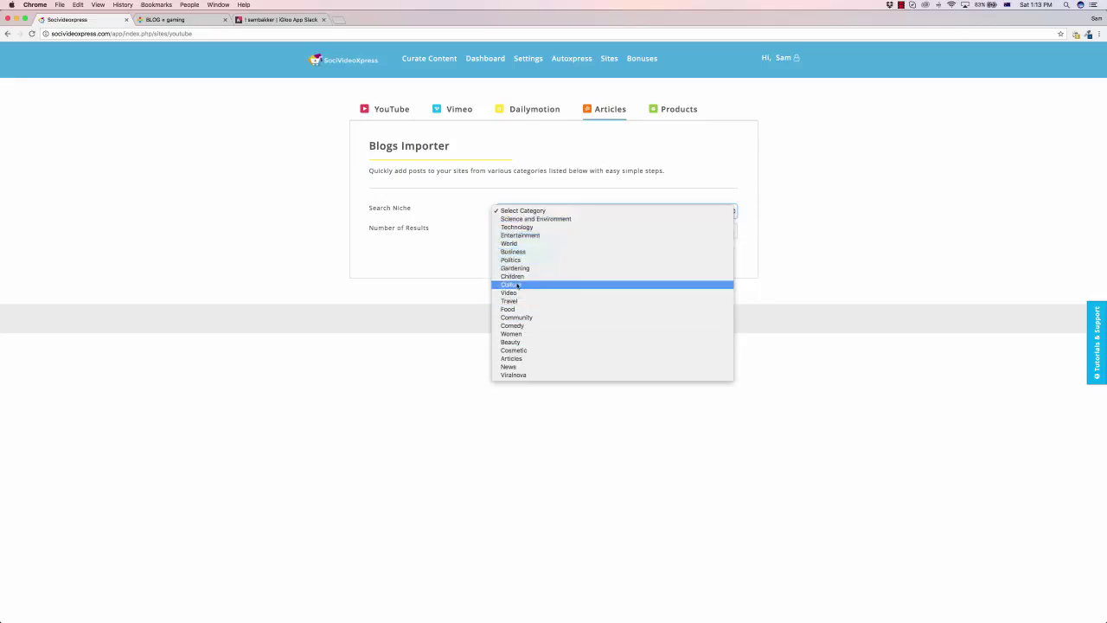
{"action": "left_click", "coordinate": [509, 366]}
{"action": "left_click", "coordinate": [544, 214]}
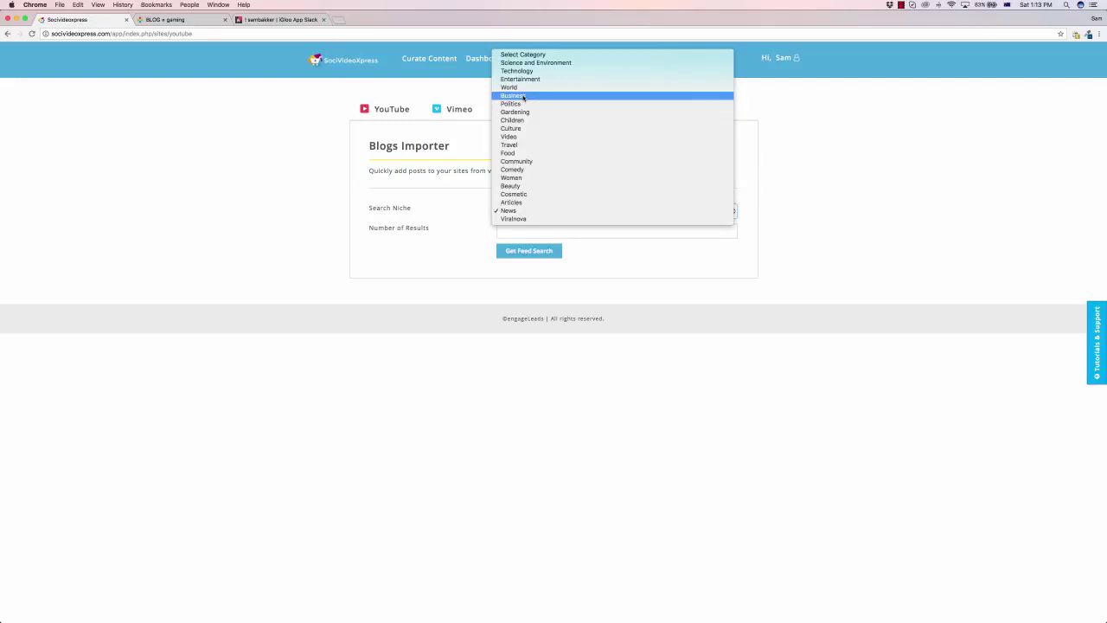
{"action": "left_click", "coordinate": [523, 97]}
{"action": "left_click", "coordinate": [523, 251]}
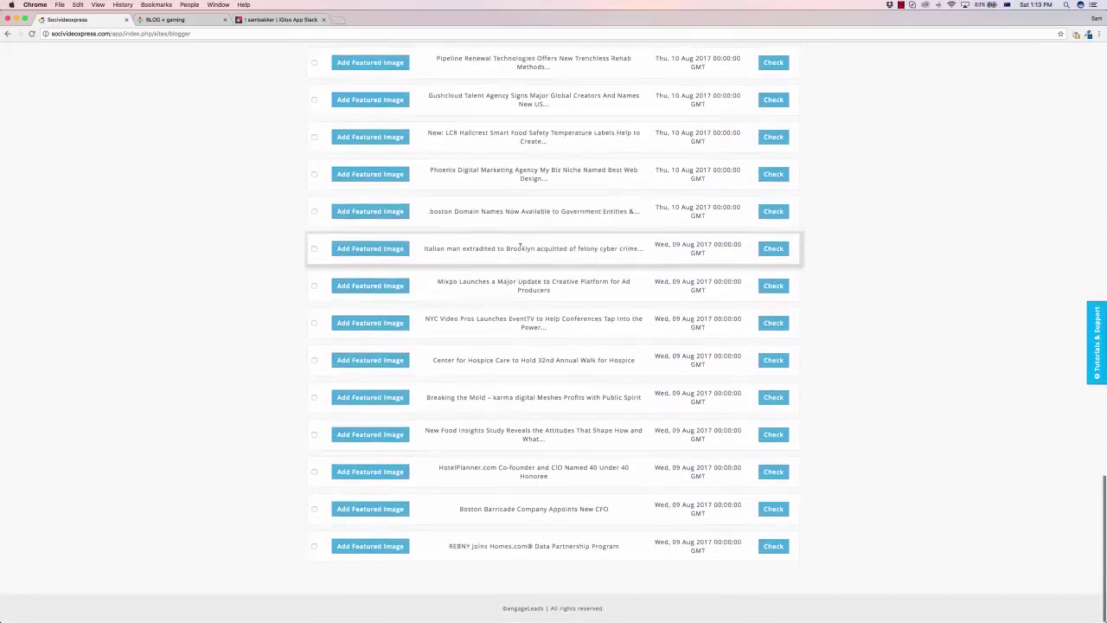
Tick the Google Analytics best-practices and Soffront digital marketing articles.
{"action": "scroll", "coordinate": [520, 242], "scroll_direction": "up", "scroll_amount": 15}
{"action": "scroll", "coordinate": [520, 242], "scroll_direction": "up", "scroll_amount": 5}
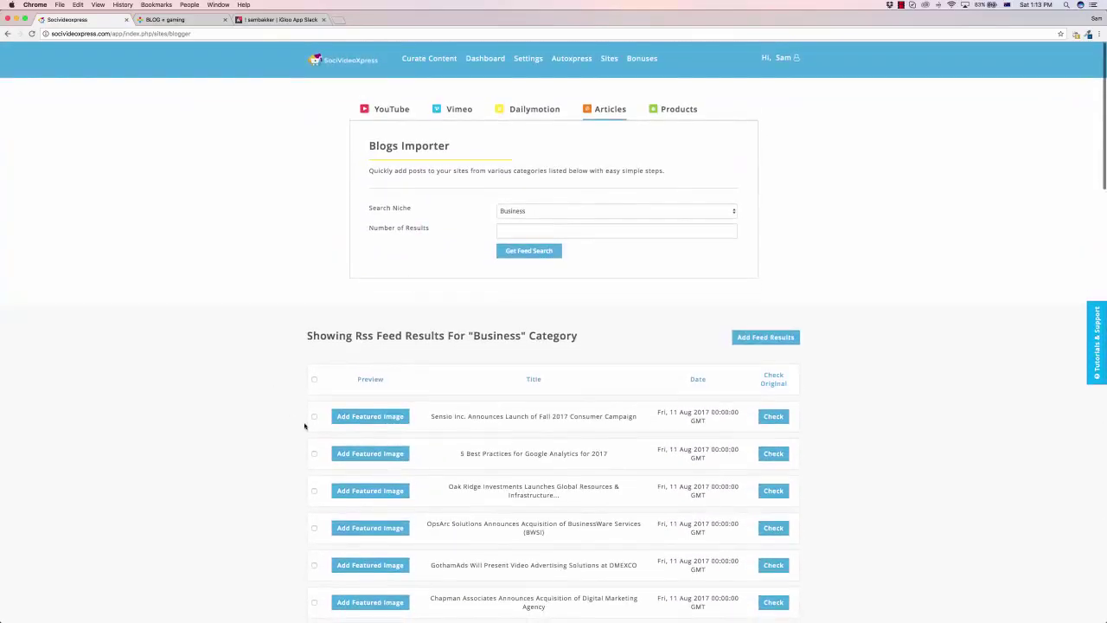
{"action": "scroll", "coordinate": [308, 424], "scroll_direction": "down", "scroll_amount": 2}
{"action": "scroll", "coordinate": [310, 423], "scroll_direction": "down", "scroll_amount": 3}
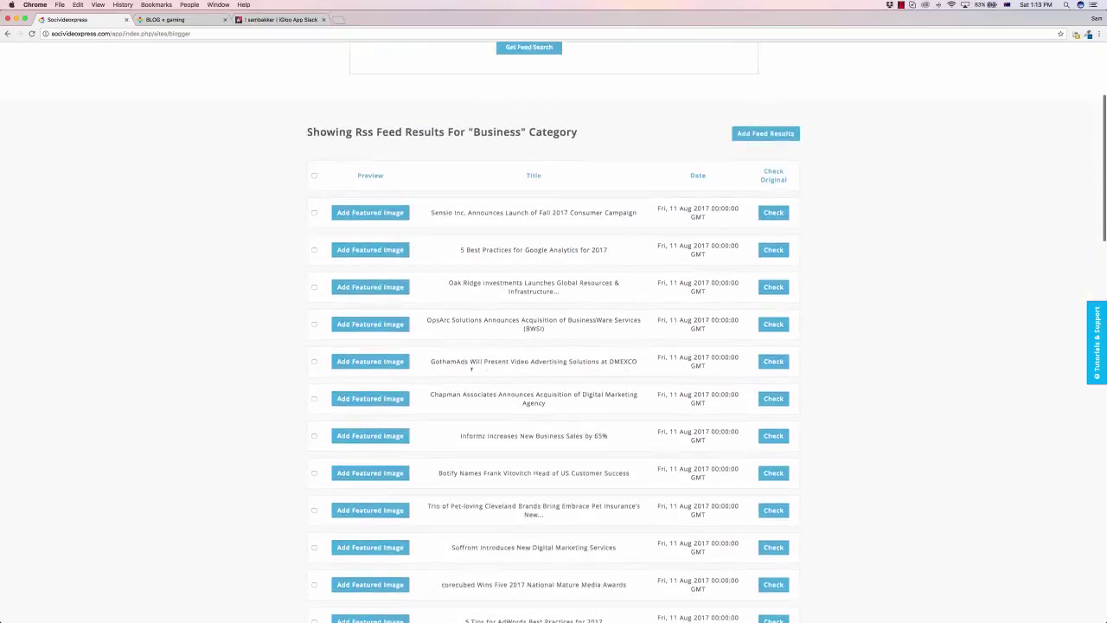
{"action": "left_click", "coordinate": [314, 251]}
{"action": "scroll", "coordinate": [390, 284], "scroll_direction": "down", "scroll_amount": 1}
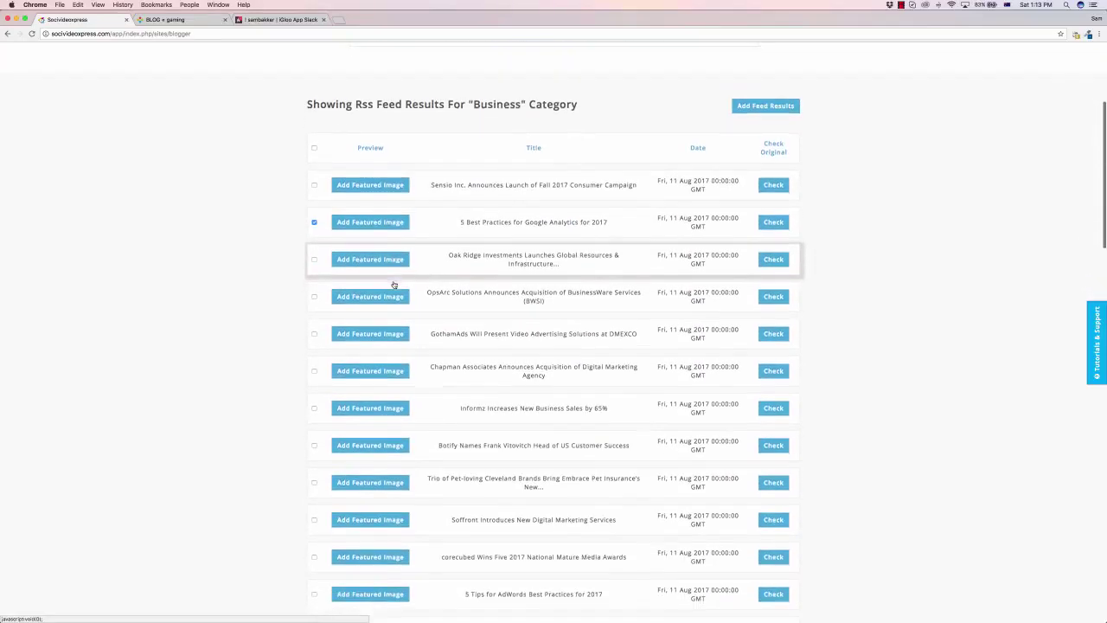
{"action": "scroll", "coordinate": [393, 284], "scroll_direction": "down", "scroll_amount": 1}
{"action": "scroll", "coordinate": [392, 284], "scroll_direction": "down", "scroll_amount": 2}
{"action": "left_click", "coordinate": [314, 397]}
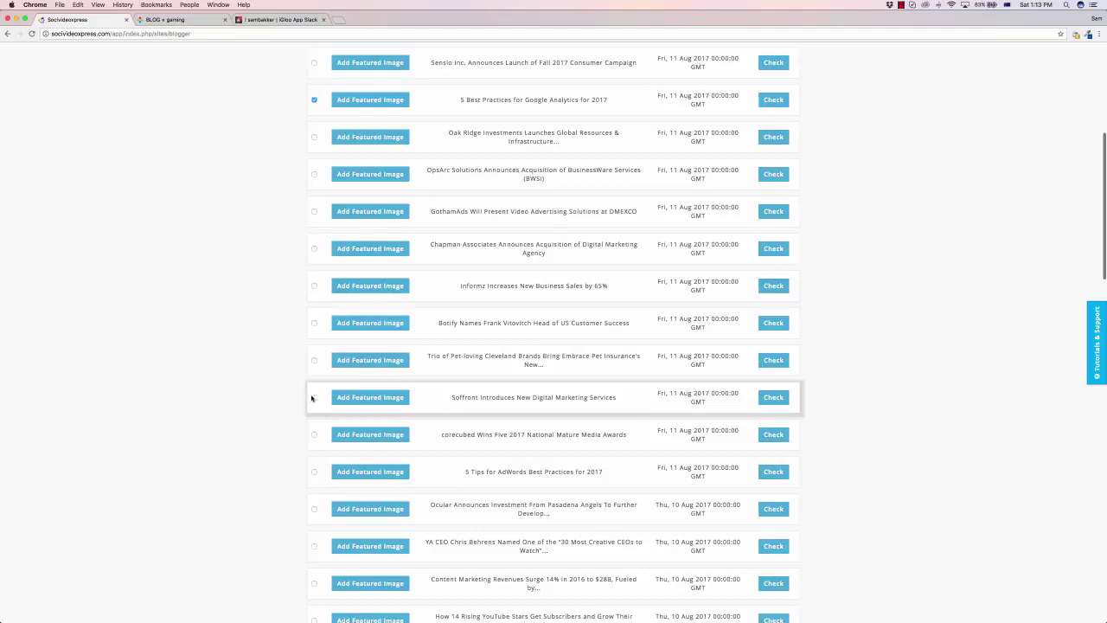
{"action": "scroll", "coordinate": [433, 384], "scroll_direction": "down", "scroll_amount": 4}
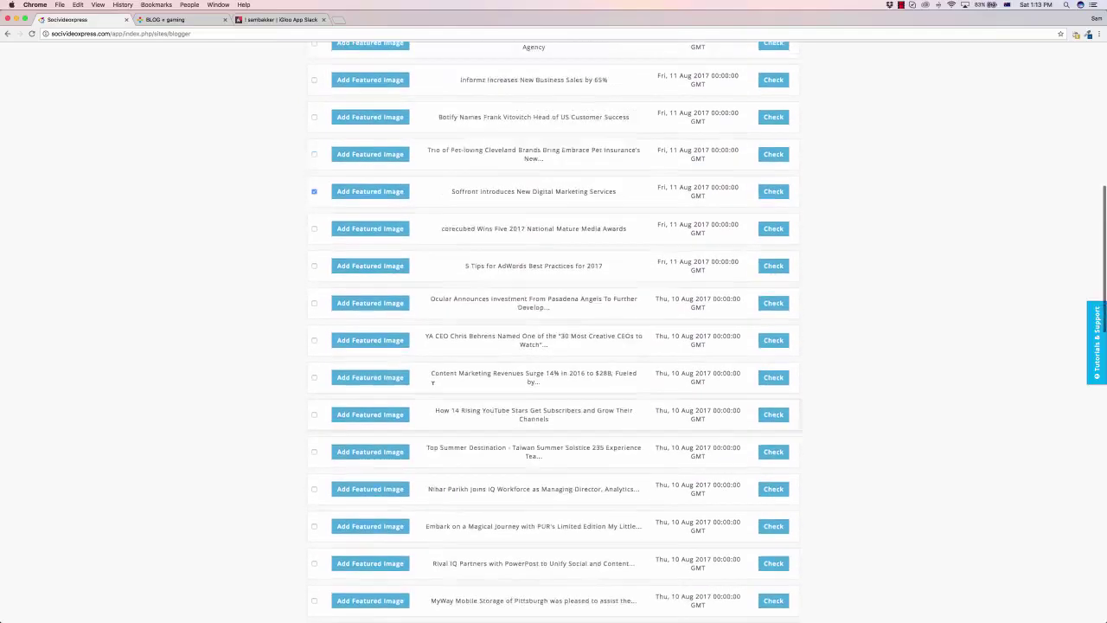
{"action": "scroll", "coordinate": [484, 398], "scroll_direction": "up", "scroll_amount": 10}
{"action": "scroll", "coordinate": [508, 407], "scroll_direction": "down", "scroll_amount": 1}
{"action": "scroll", "coordinate": [508, 407], "scroll_direction": "down", "scroll_amount": 2}
{"action": "scroll", "coordinate": [761, 355], "scroll_direction": "up", "scroll_amount": 1}
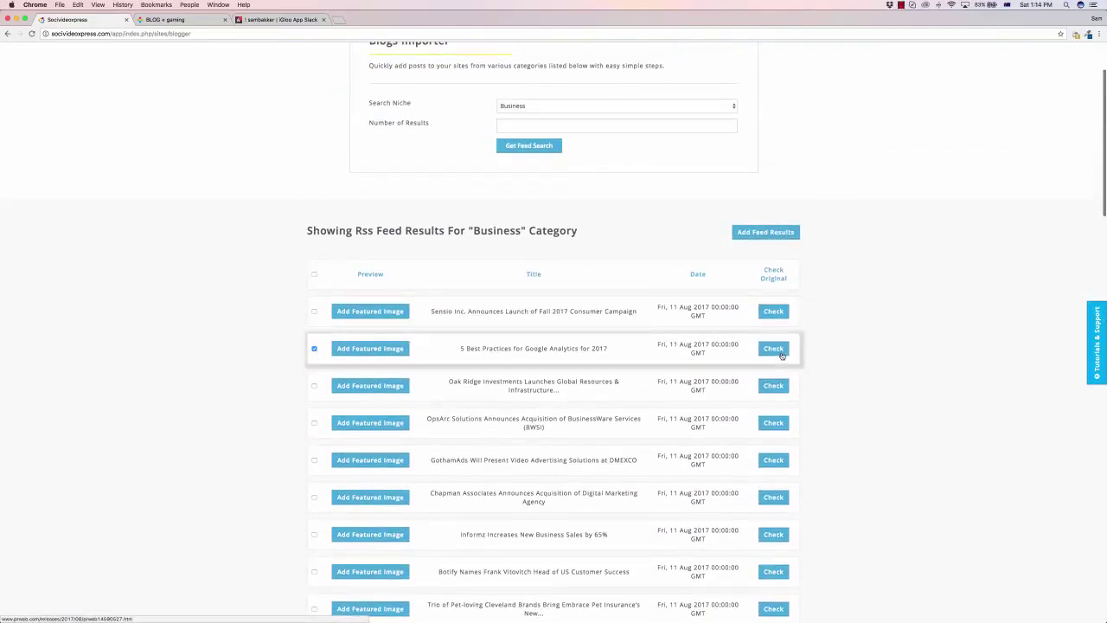
Open Add Featured Image for the Google Analytics article and close it unchanged.
{"action": "left_click", "coordinate": [350, 348]}
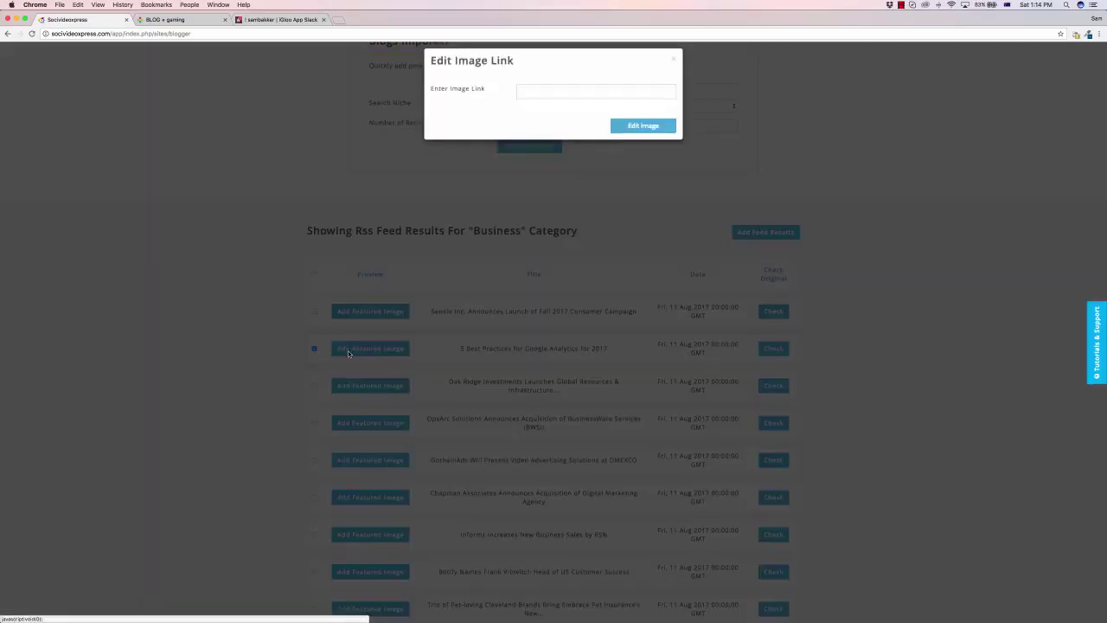
{"action": "left_click", "coordinate": [551, 96]}
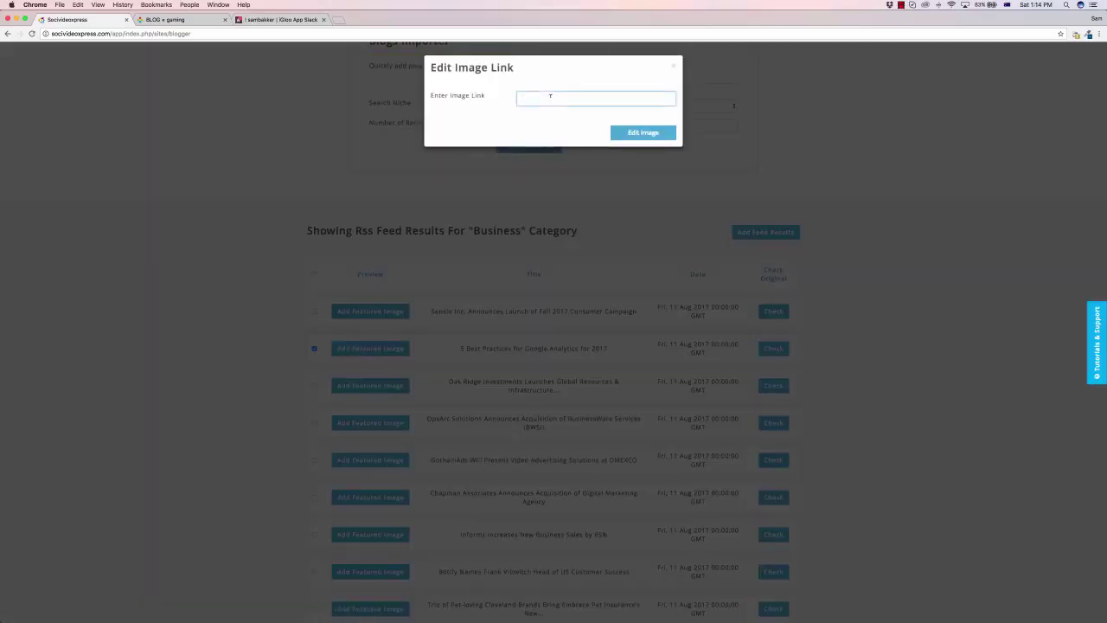
{"action": "left_click", "coordinate": [673, 66]}
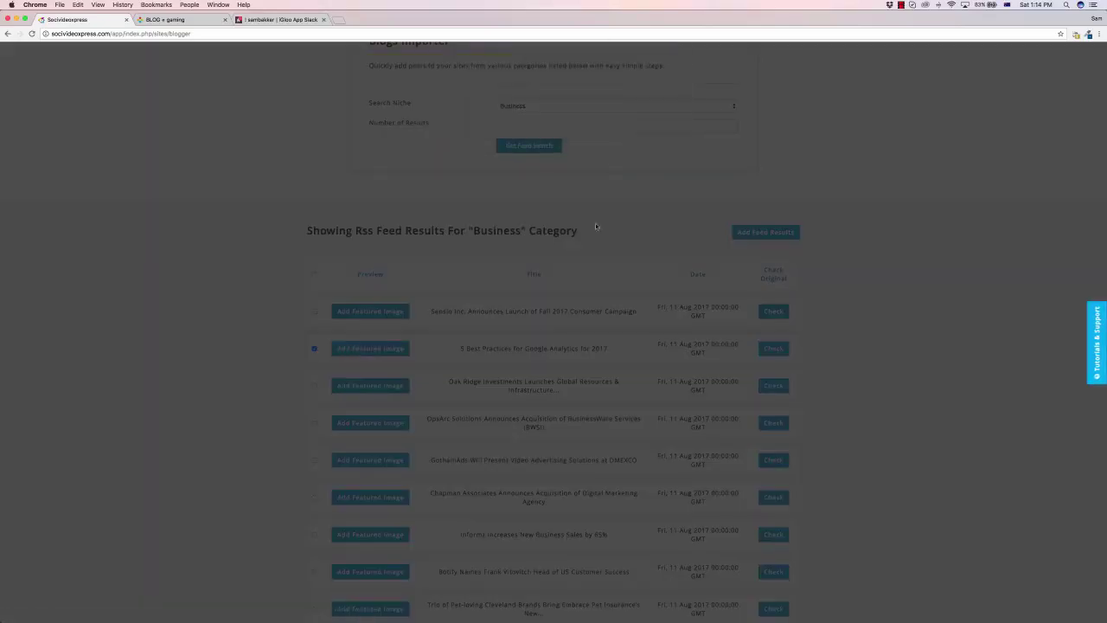
{"action": "scroll", "coordinate": [620, 285], "scroll_direction": "down", "scroll_amount": 1}
{"action": "scroll", "coordinate": [620, 285], "scroll_direction": "down", "scroll_amount": 4}
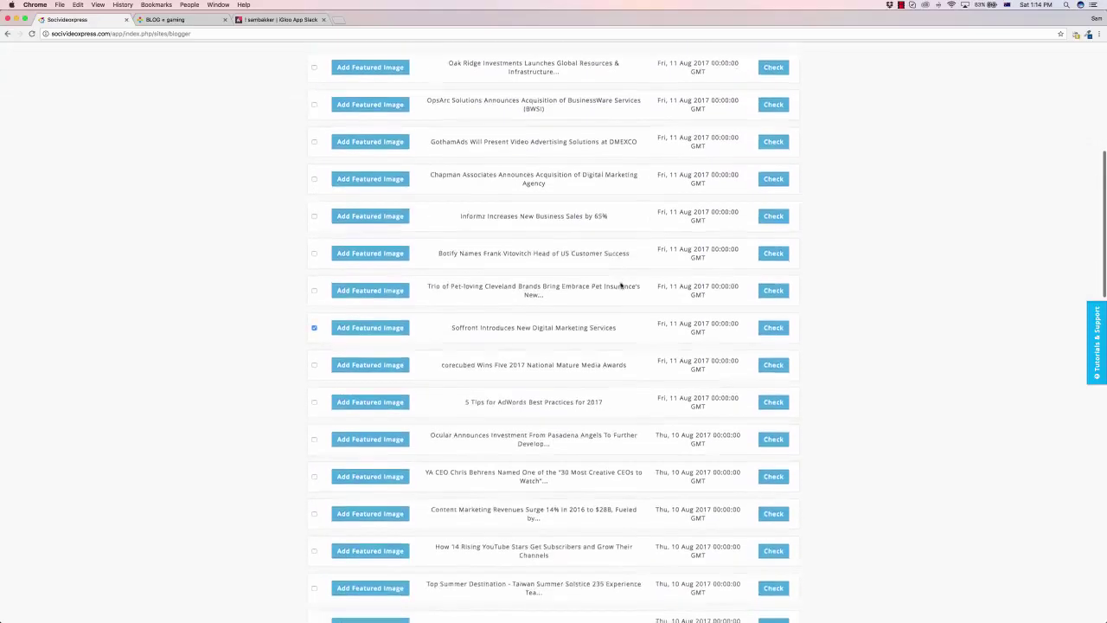
{"action": "scroll", "coordinate": [621, 286], "scroll_direction": "up", "scroll_amount": 5}
Post the Google Analytics and Soffront articles to the chosen blog as Uncategorized.
{"action": "left_click", "coordinate": [778, 304]}
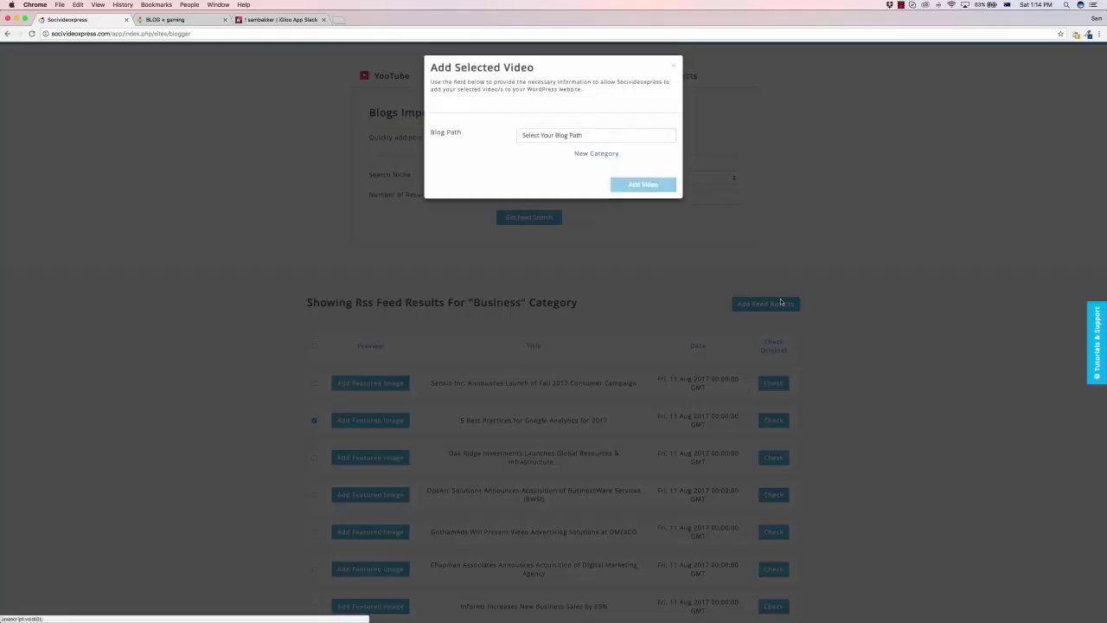
{"action": "left_click", "coordinate": [603, 136]}
{"action": "left_click", "coordinate": [560, 144]}
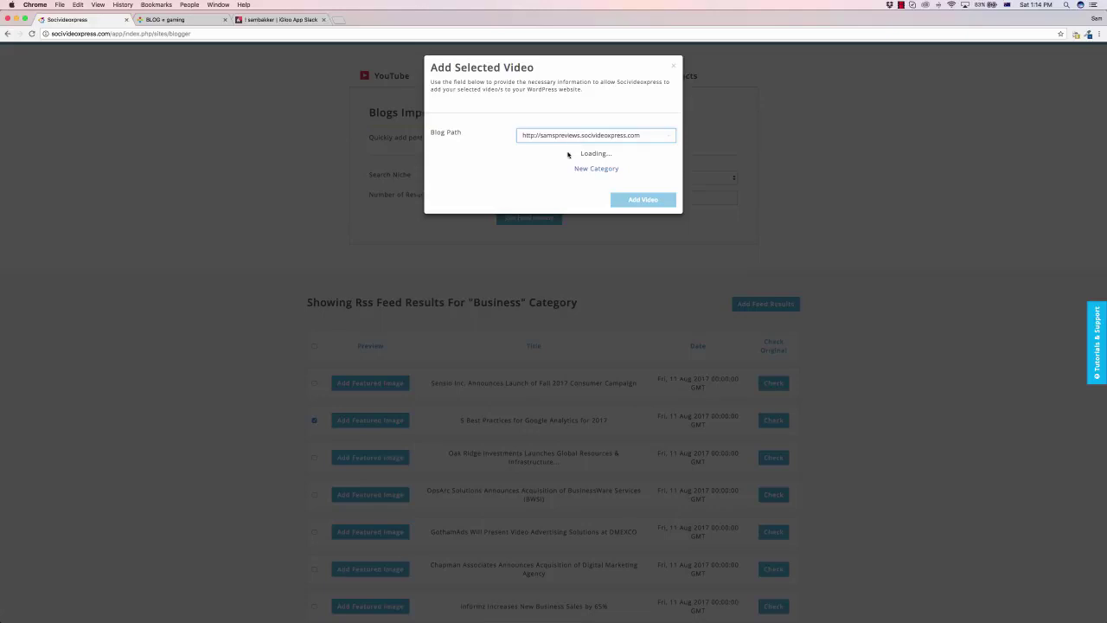
{"action": "left_click", "coordinate": [585, 159]}
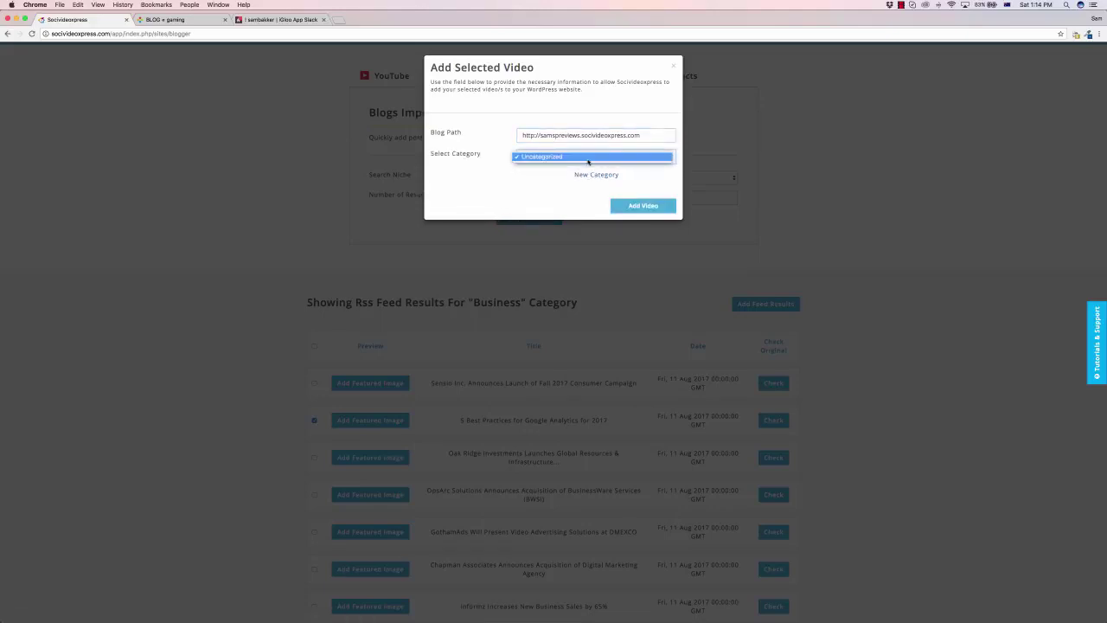
{"action": "left_click", "coordinate": [628, 206]}
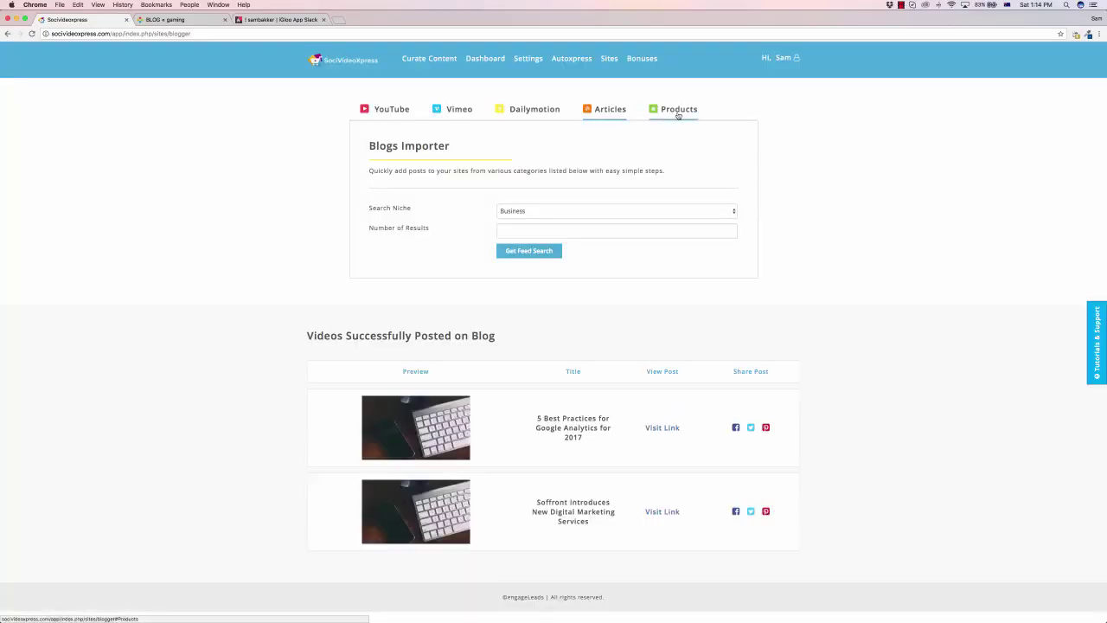
Search Amazon, category All, for 30 'boxing' products.
{"action": "left_click", "coordinate": [678, 112]}
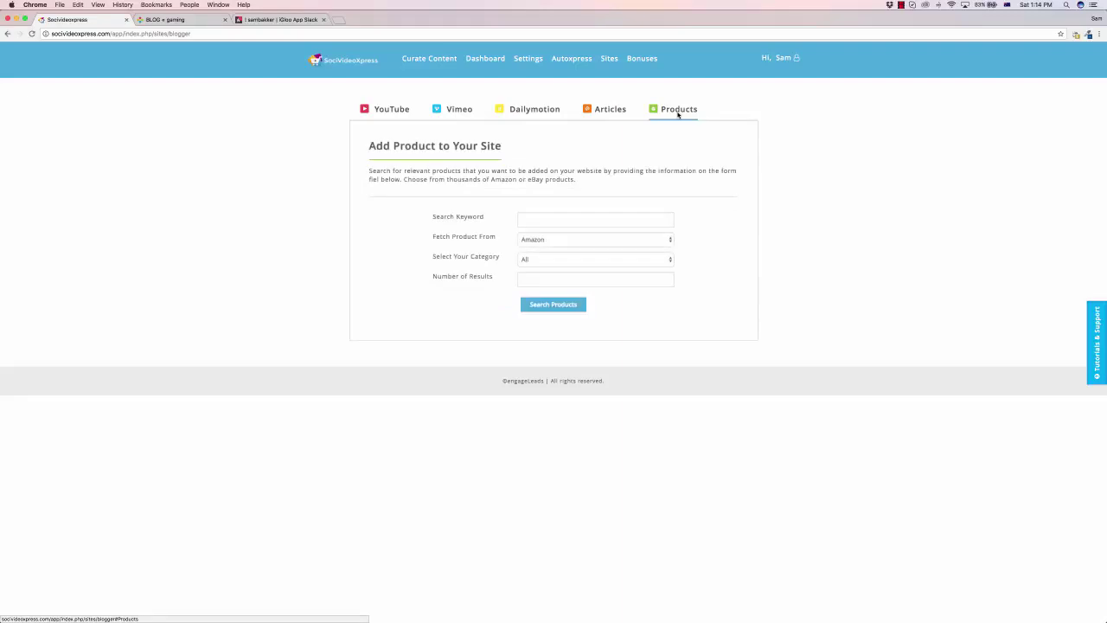
{"action": "left_click", "coordinate": [547, 217]}
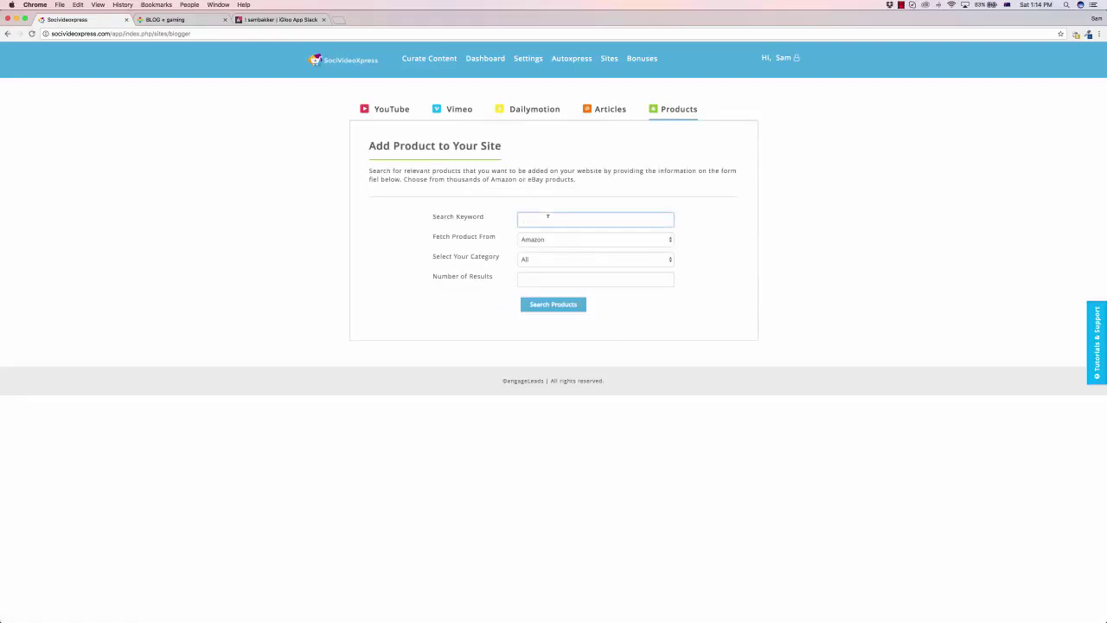
{"action": "type", "text": "boxing"}
{"action": "left_click", "coordinate": [547, 240]}
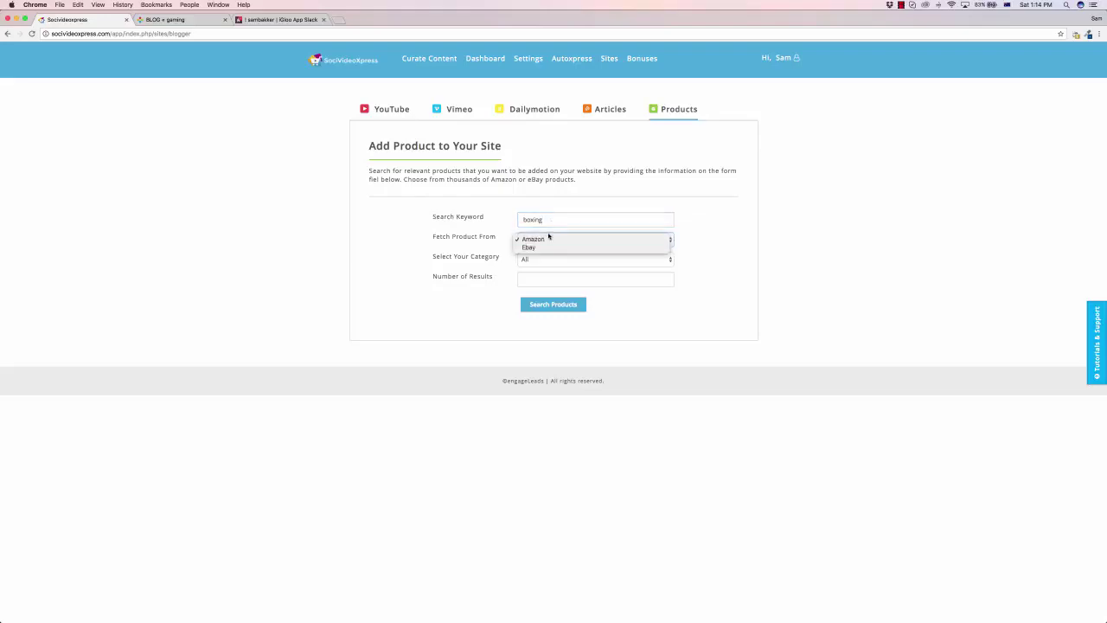
{"action": "left_click", "coordinate": [605, 237]}
{"action": "left_click", "coordinate": [590, 261]}
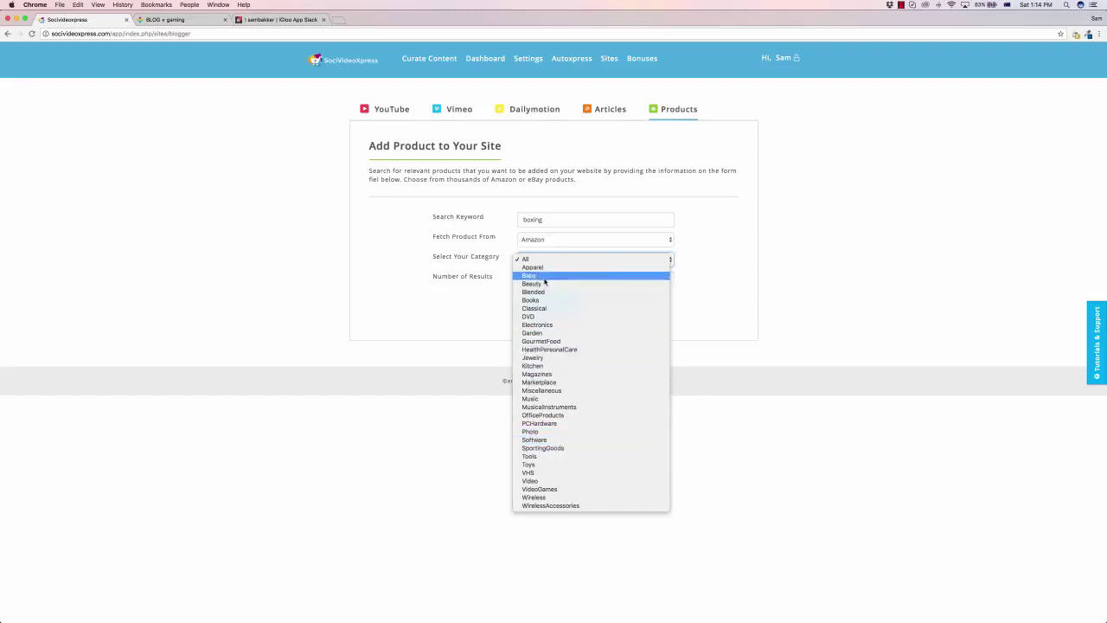
{"action": "left_click", "coordinate": [735, 304]}
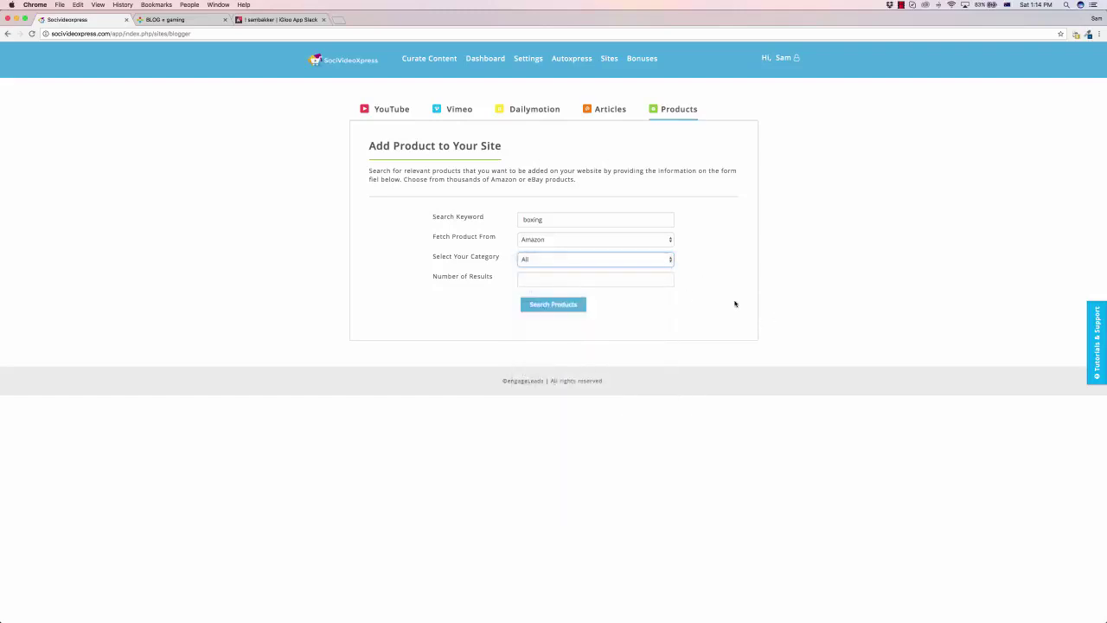
{"action": "left_click", "coordinate": [566, 278]}
{"action": "type", "text": "30"}
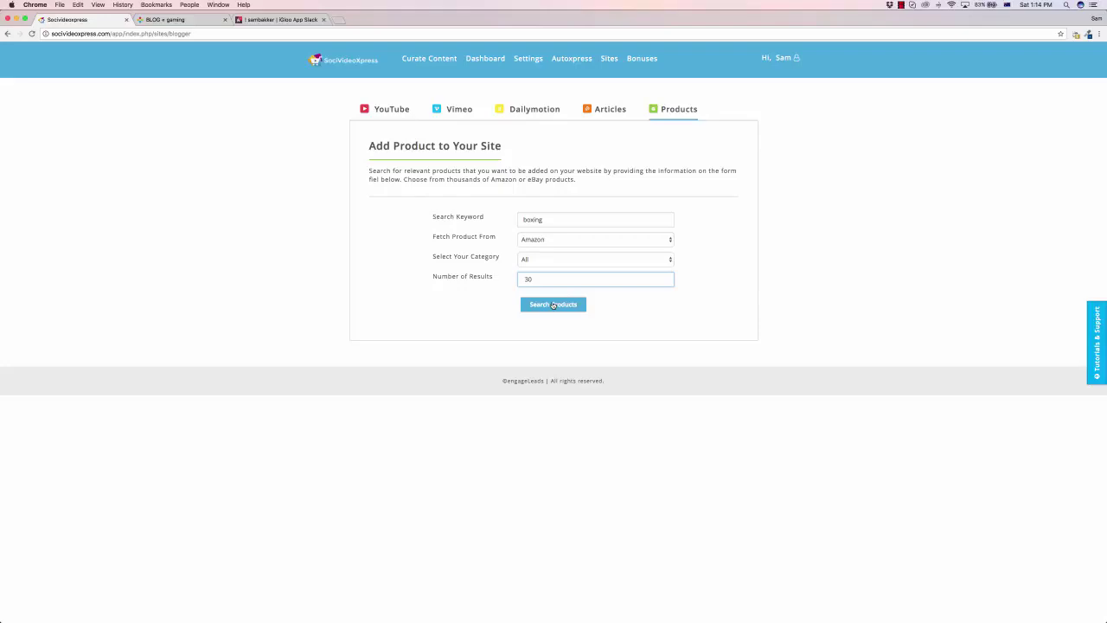
{"action": "left_click", "coordinate": [553, 304]}
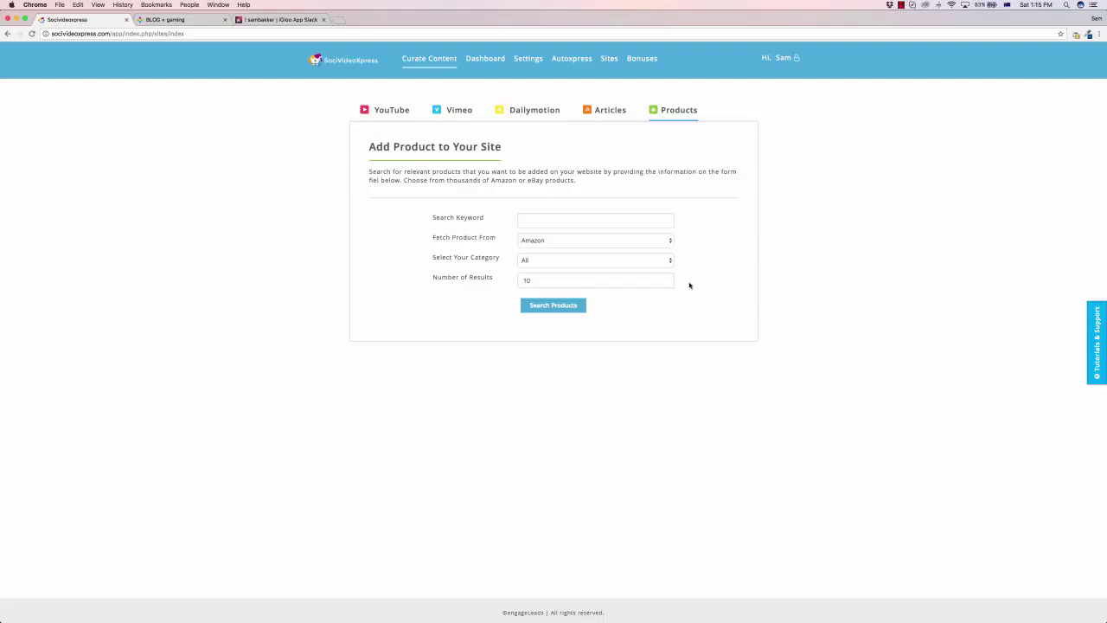
Glance at the gaming blog tab, then return and open the Autoxpress automation settings.
{"action": "left_click", "coordinate": [188, 21]}
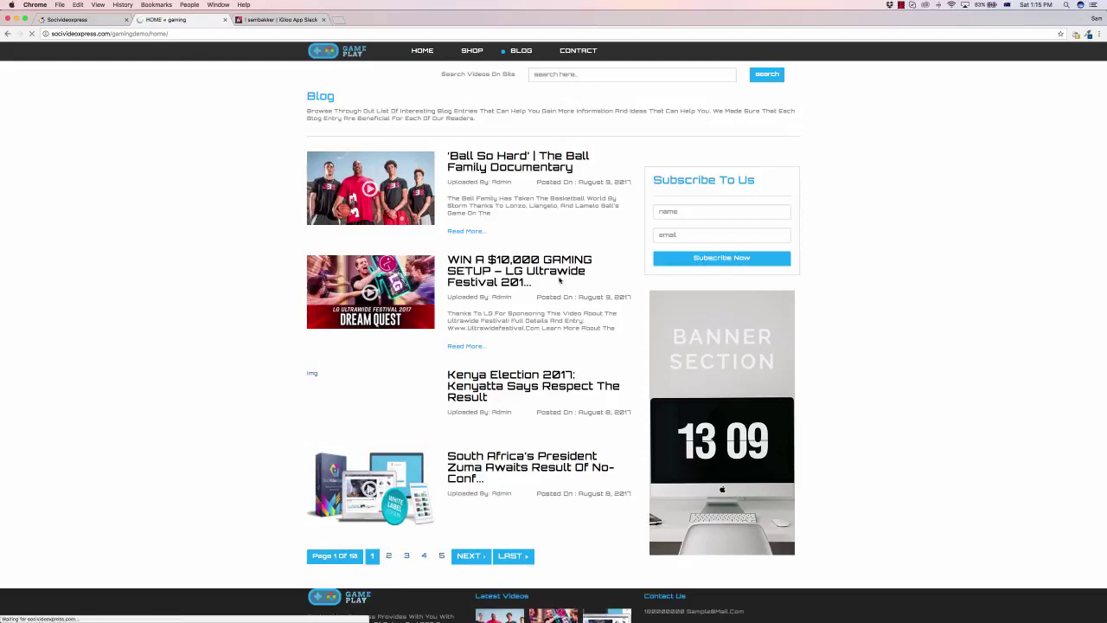
{"action": "left_click", "coordinate": [108, 19]}
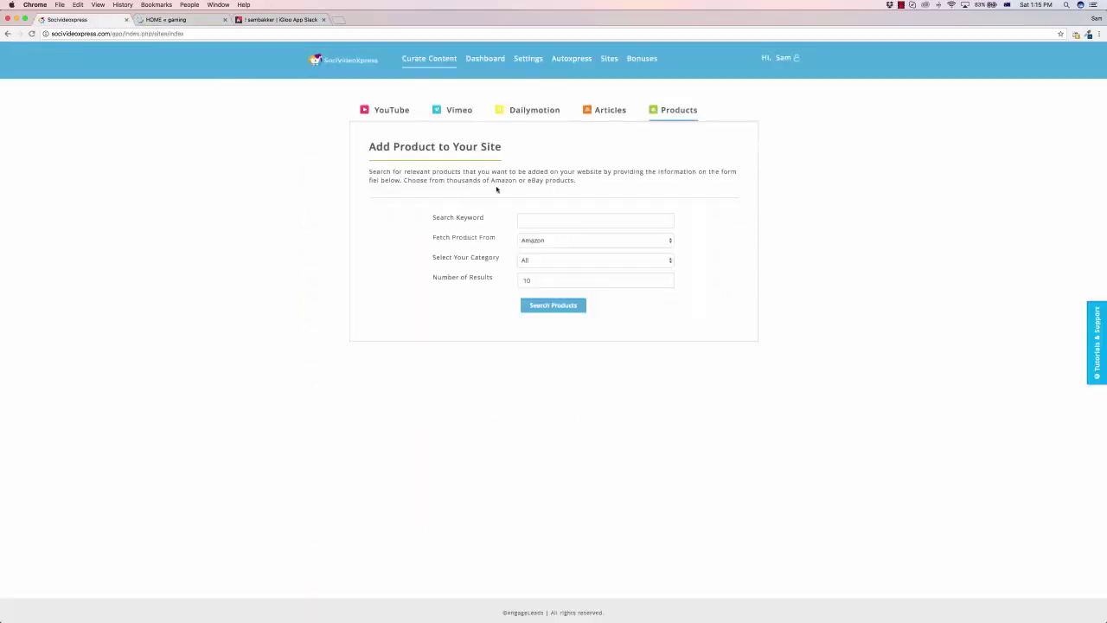
{"action": "left_click", "coordinate": [565, 67]}
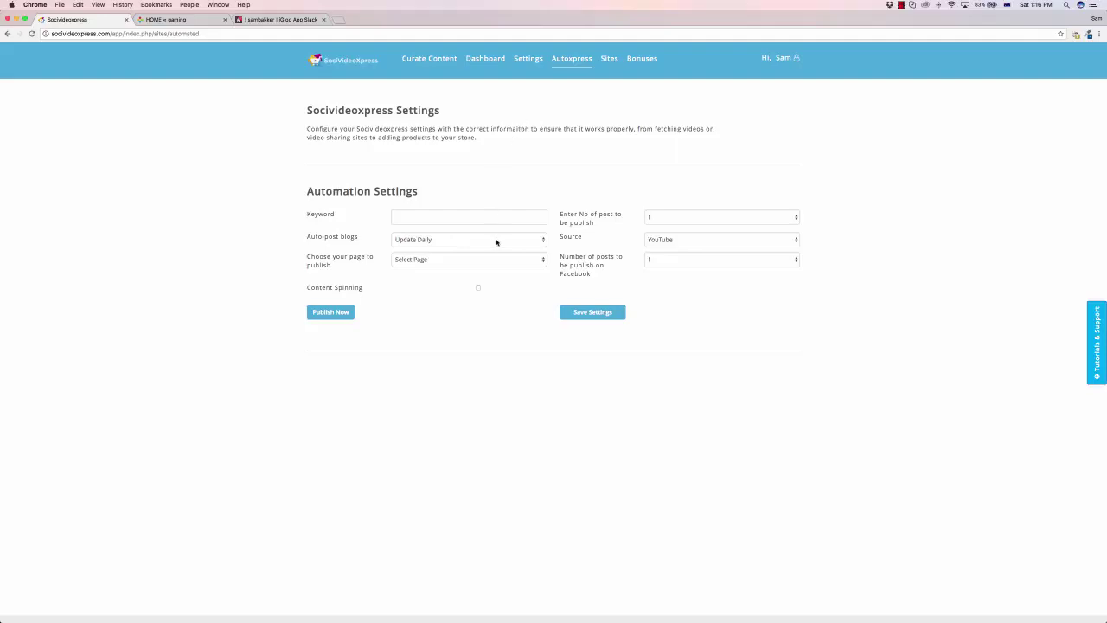
Enter 'Boxing' as the automation keyword, keeping daily auto-posting and reviewing page and Facebook options.
{"action": "left_click", "coordinate": [427, 219]}
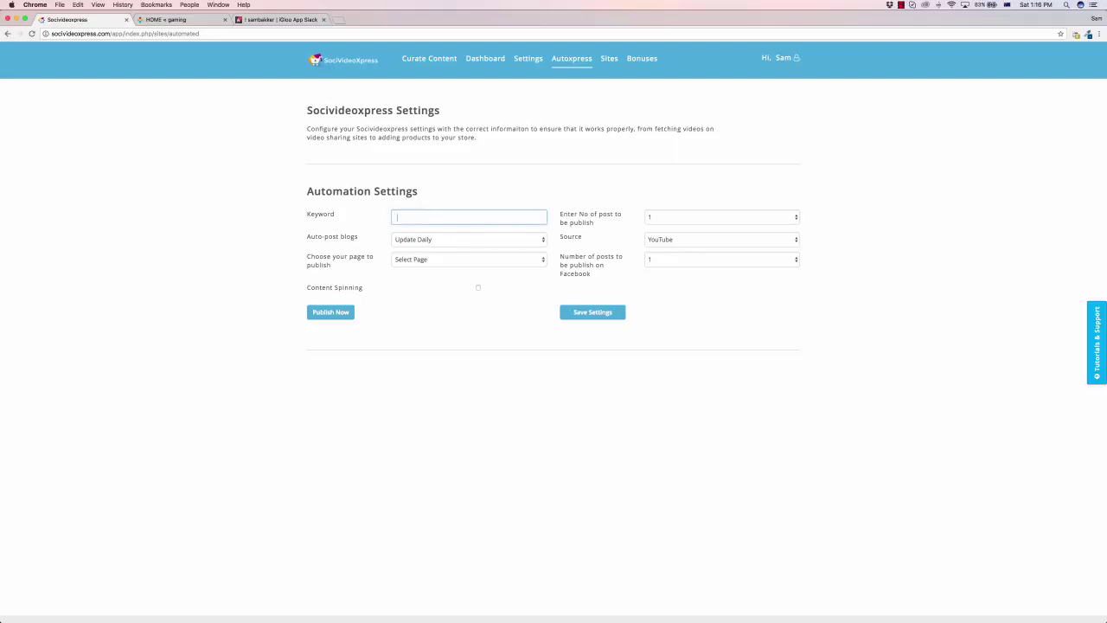
{"action": "type", "text": "Boxing"}
{"action": "left_click", "coordinate": [455, 240]}
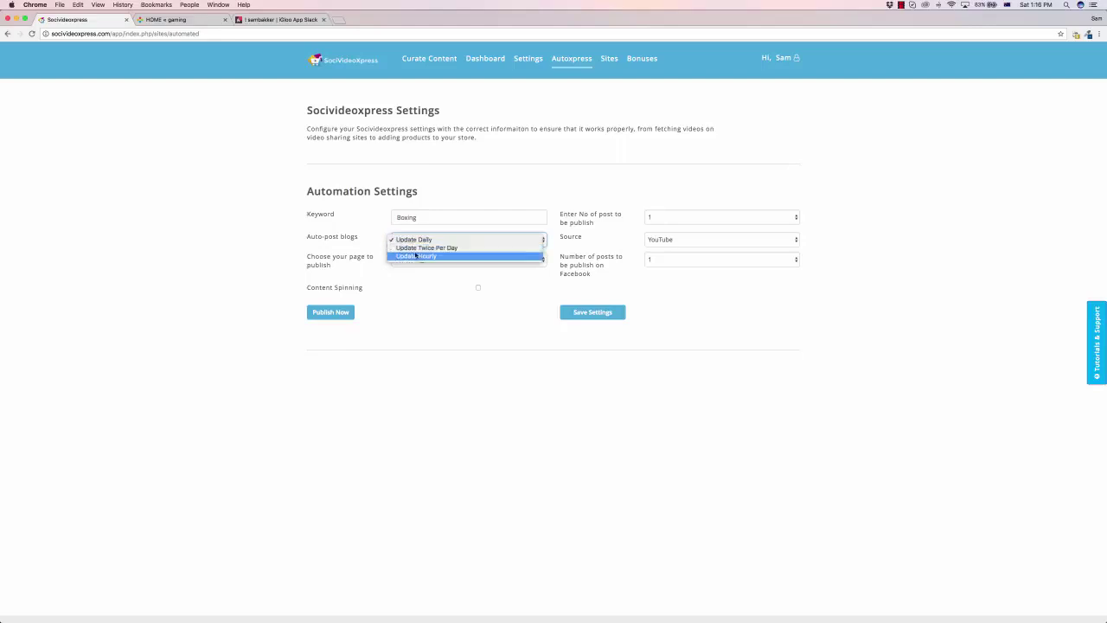
{"action": "left_click", "coordinate": [468, 228]}
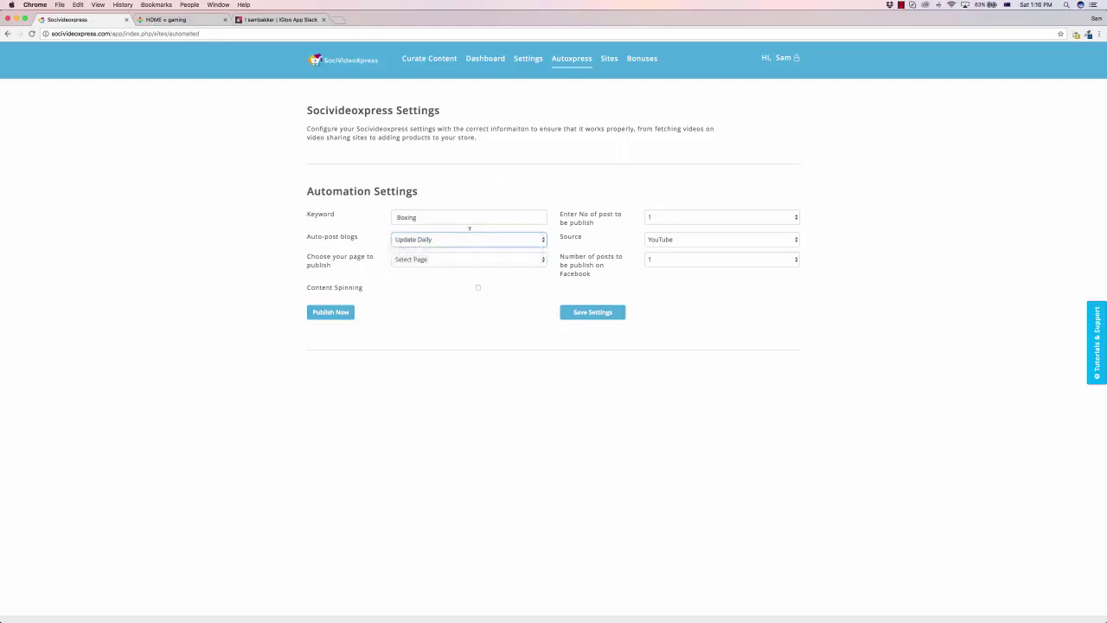
{"action": "left_click", "coordinate": [425, 259]}
{"action": "left_click", "coordinate": [348, 257]}
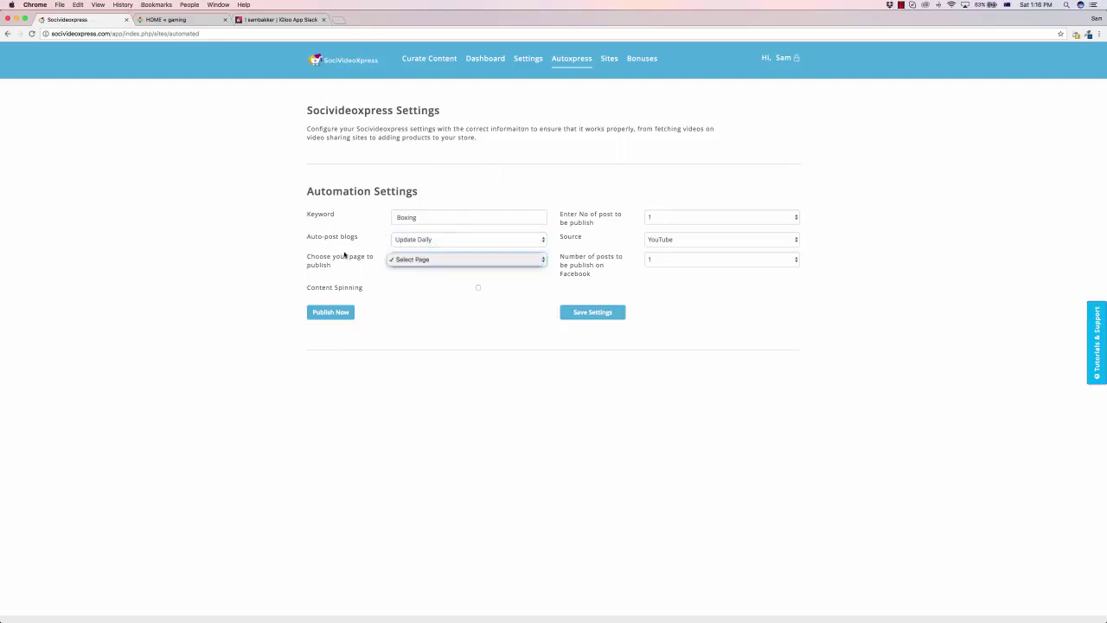
{"action": "left_click", "coordinate": [424, 263]}
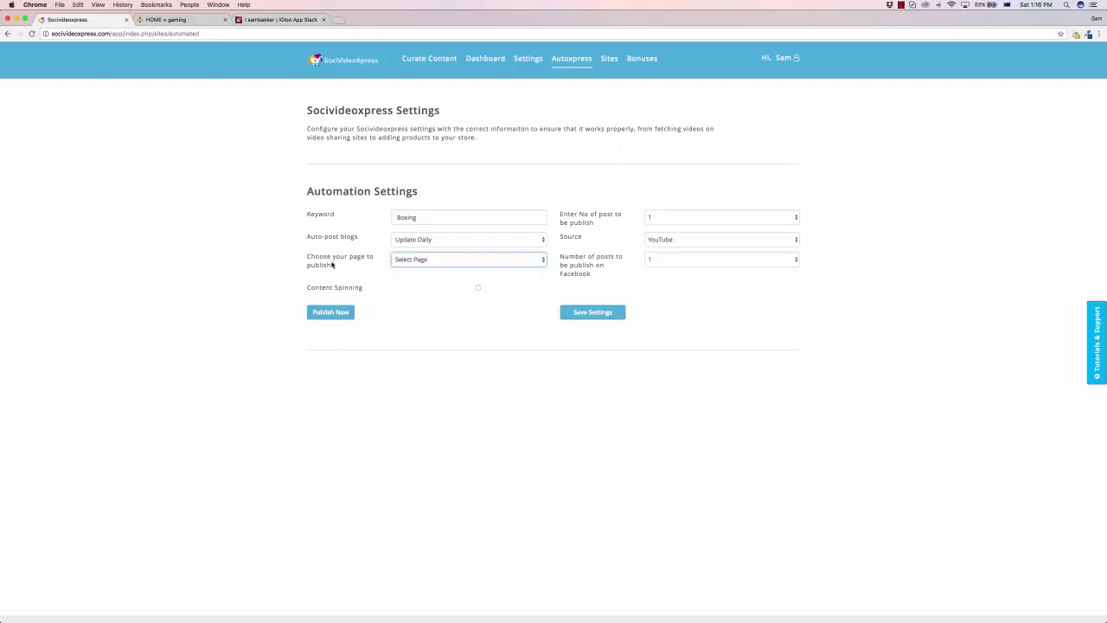
{"action": "left_click", "coordinate": [695, 261]}
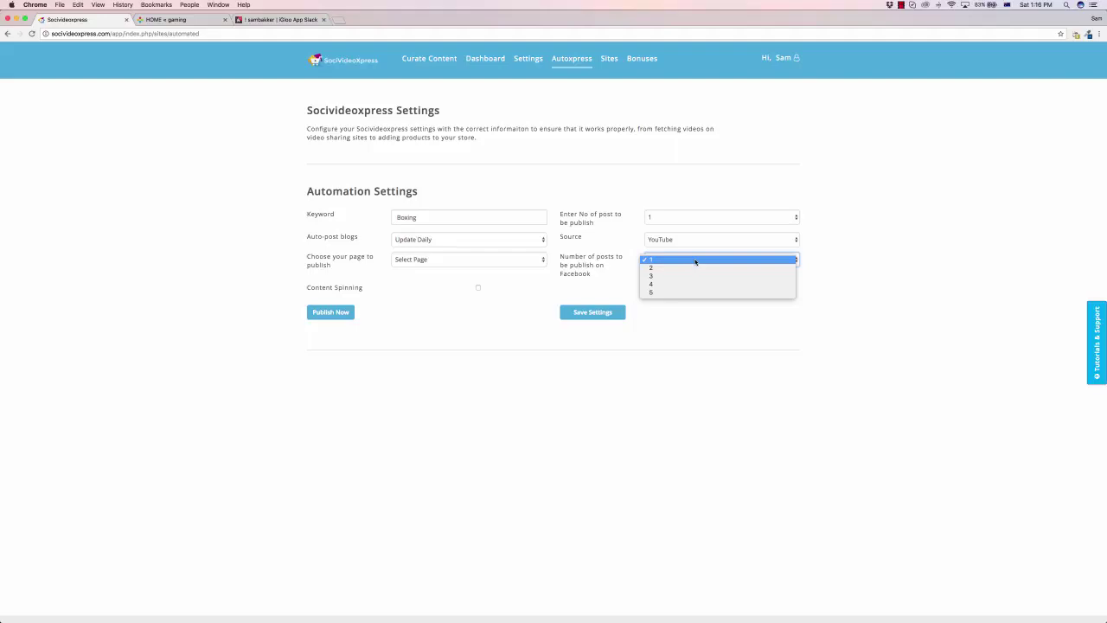
Keep one Facebook post, enable content spinning and keep one post to publish.
{"action": "left_click", "coordinate": [493, 211]}
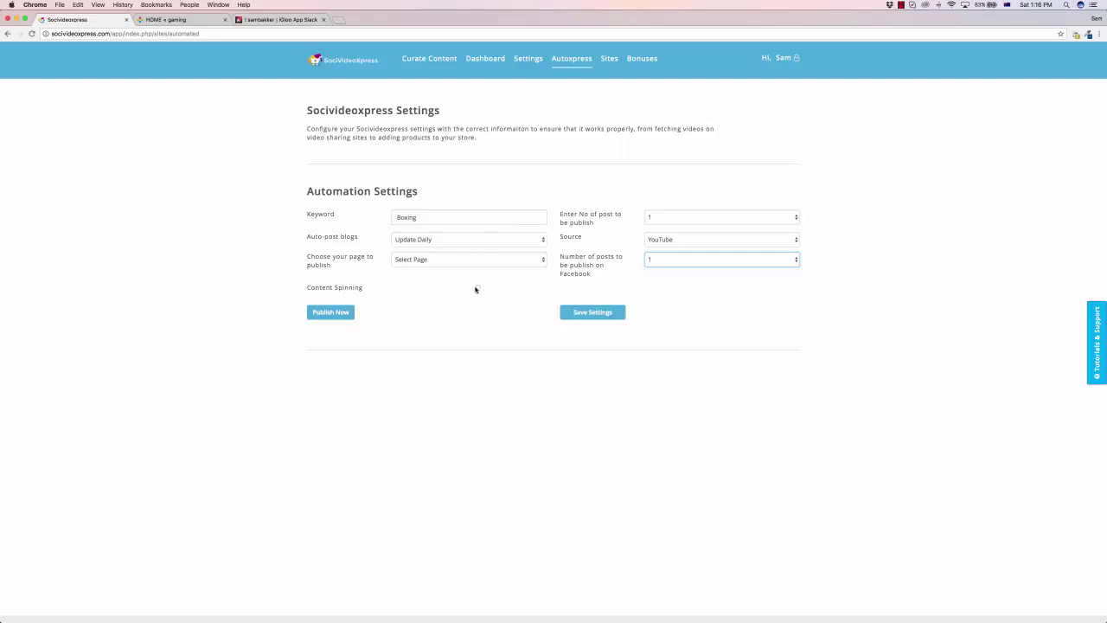
{"action": "left_click", "coordinate": [478, 288]}
{"action": "left_click", "coordinate": [718, 241]}
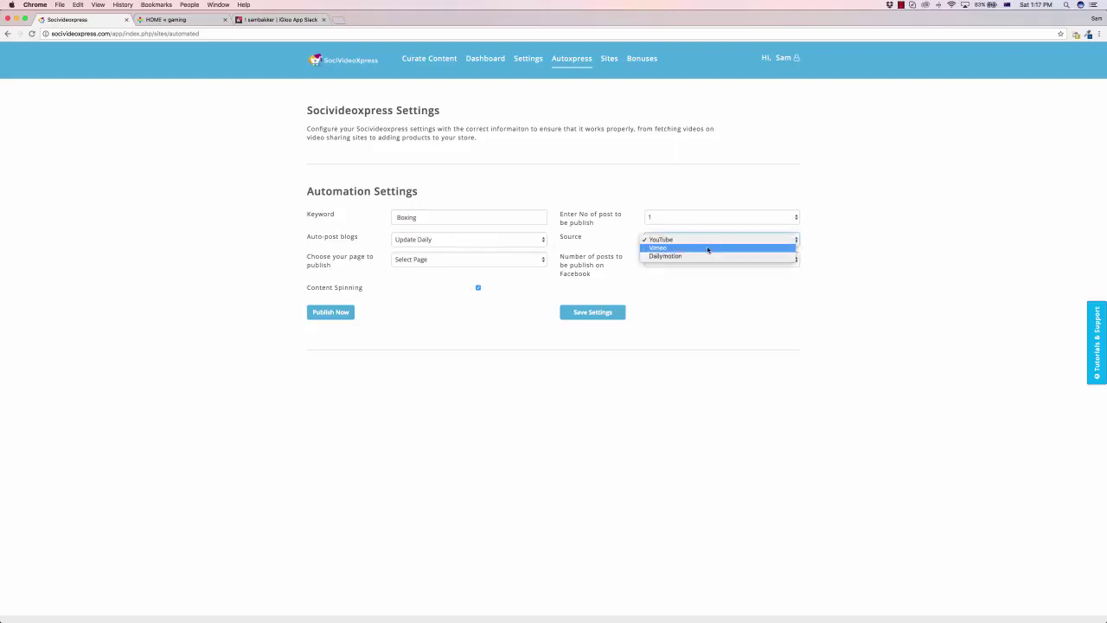
{"action": "left_click", "coordinate": [671, 218]}
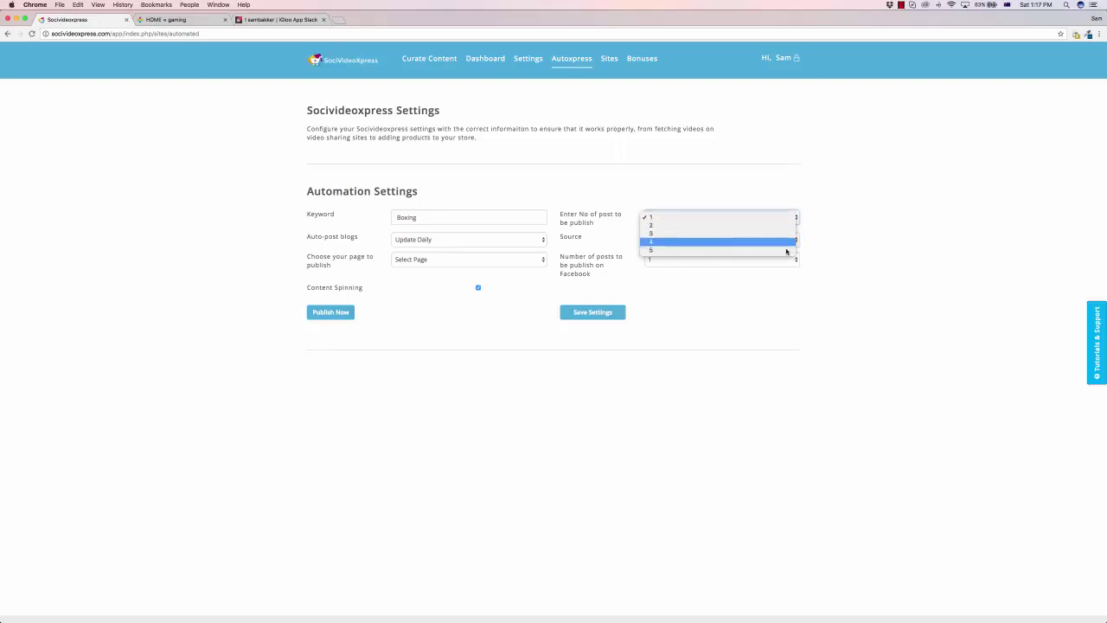
{"action": "left_click", "coordinate": [844, 262]}
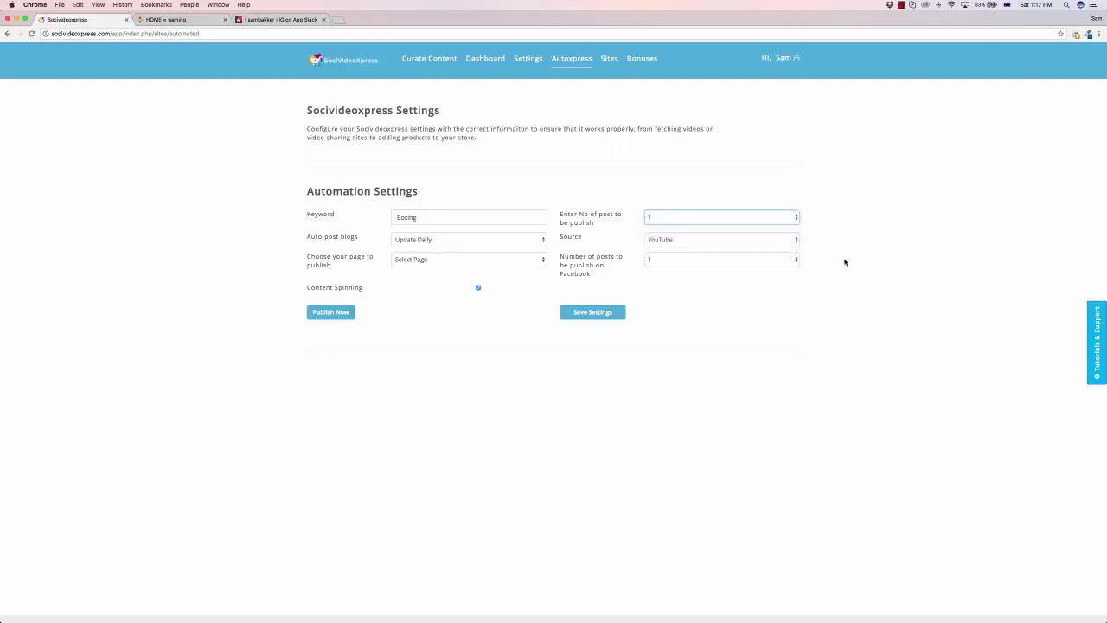
{"action": "left_click", "coordinate": [464, 260]}
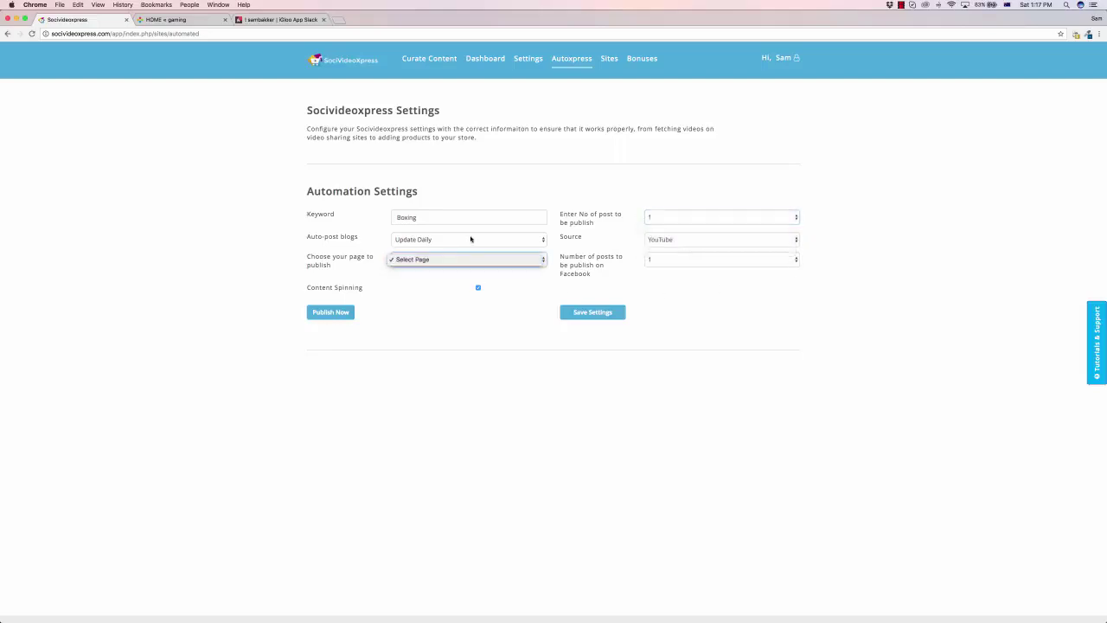
Switch auto-posting to hourly, still publishing one post.
{"action": "left_click", "coordinate": [463, 238]}
{"action": "left_click", "coordinate": [437, 248]}
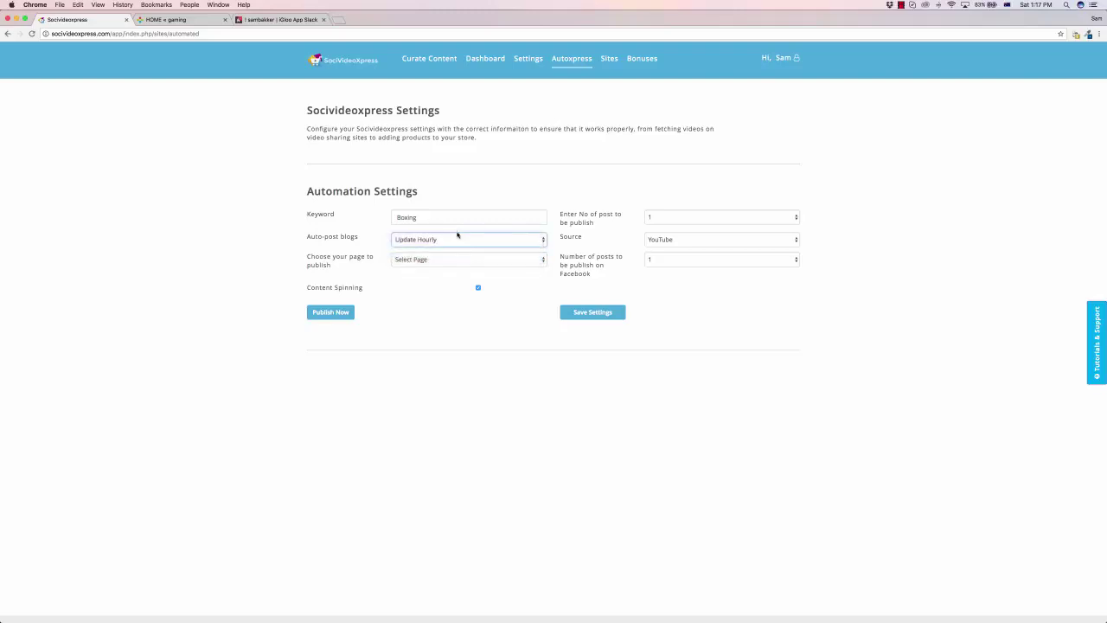
{"action": "left_click", "coordinate": [676, 222]}
{"action": "left_click", "coordinate": [592, 170]}
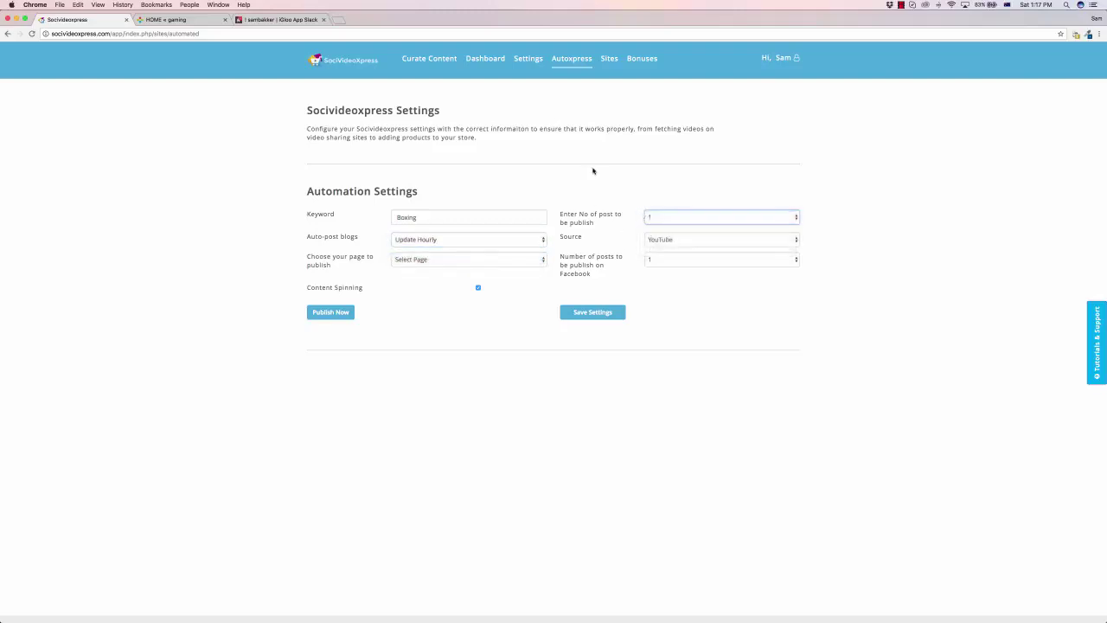
{"action": "left_click", "coordinate": [613, 63]}
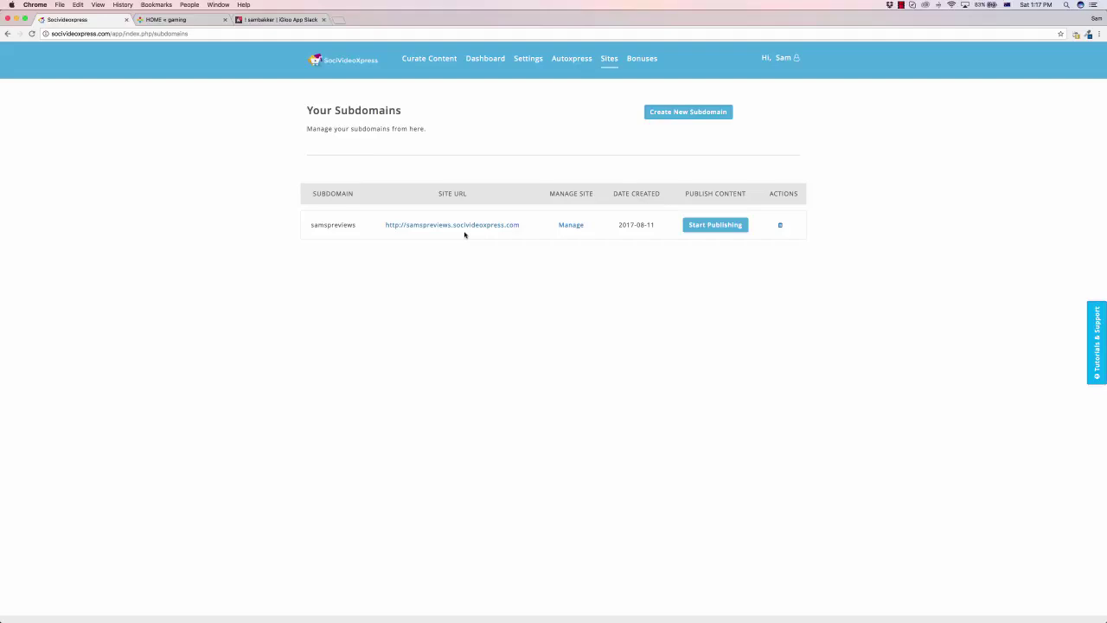
Review the posted boxing videos and articles on the Dashboard, then return to the GamePlay home page.
{"action": "left_click", "coordinate": [472, 62]}
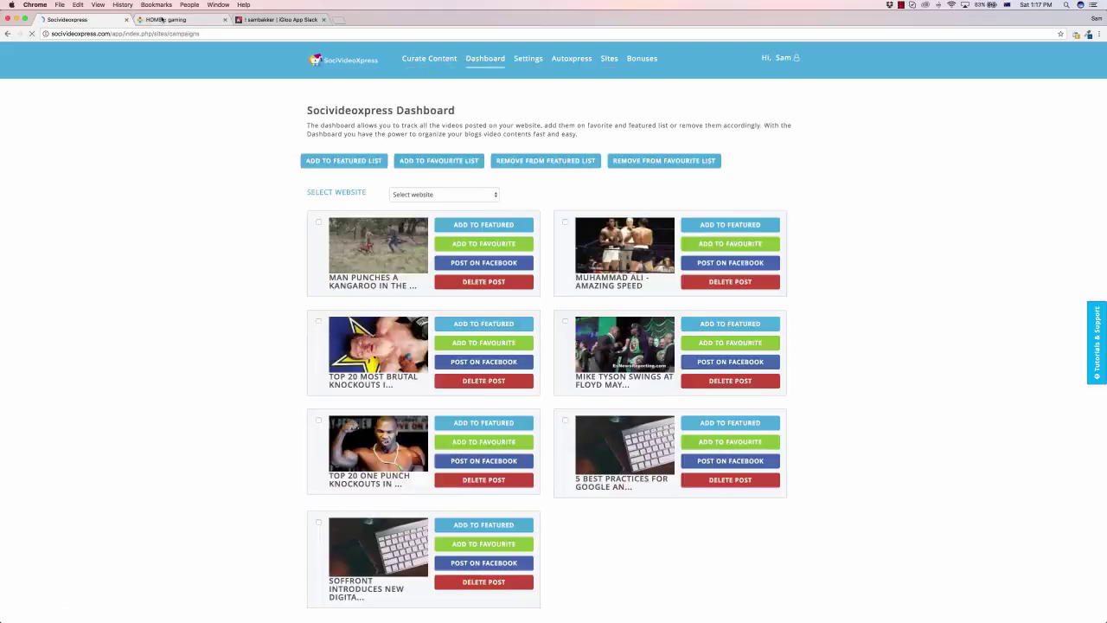
{"action": "left_click", "coordinate": [162, 19]}
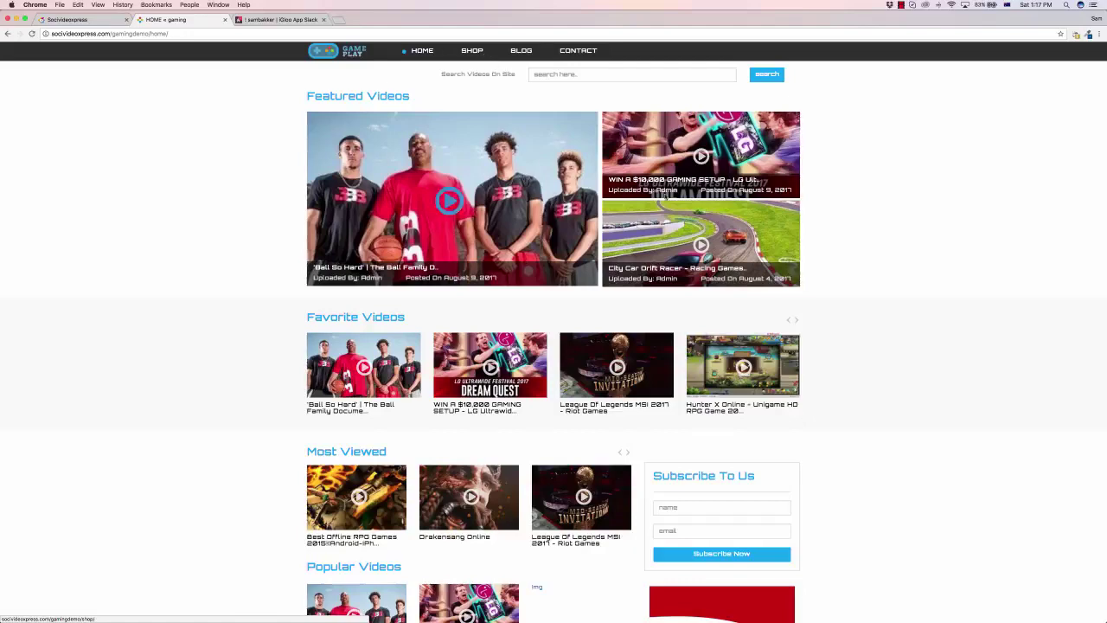
{"action": "scroll", "coordinate": [432, 403], "scroll_direction": "down", "scroll_amount": 10}
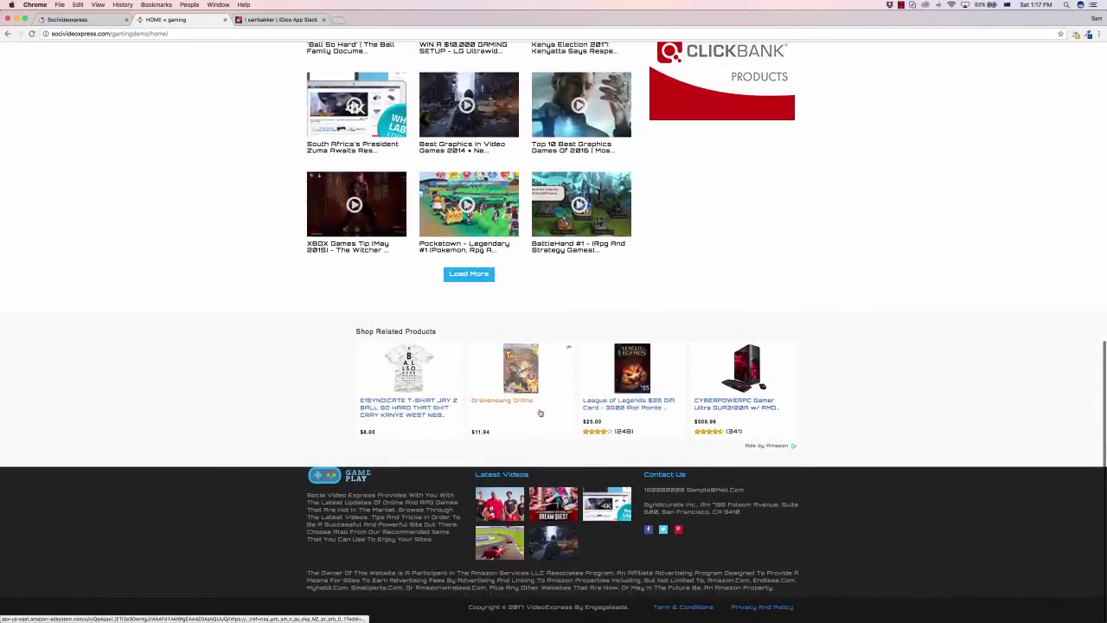
{"action": "scroll", "coordinate": [941, 319], "scroll_direction": "up", "scroll_amount": 2}
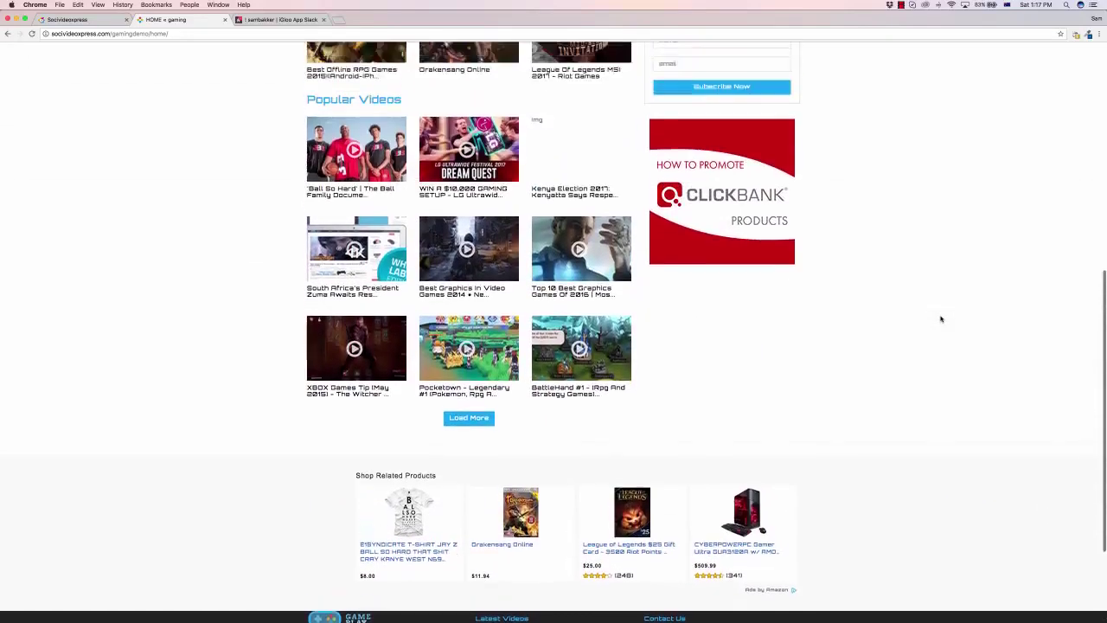
{"action": "scroll", "coordinate": [941, 319], "scroll_direction": "up", "scroll_amount": 3}
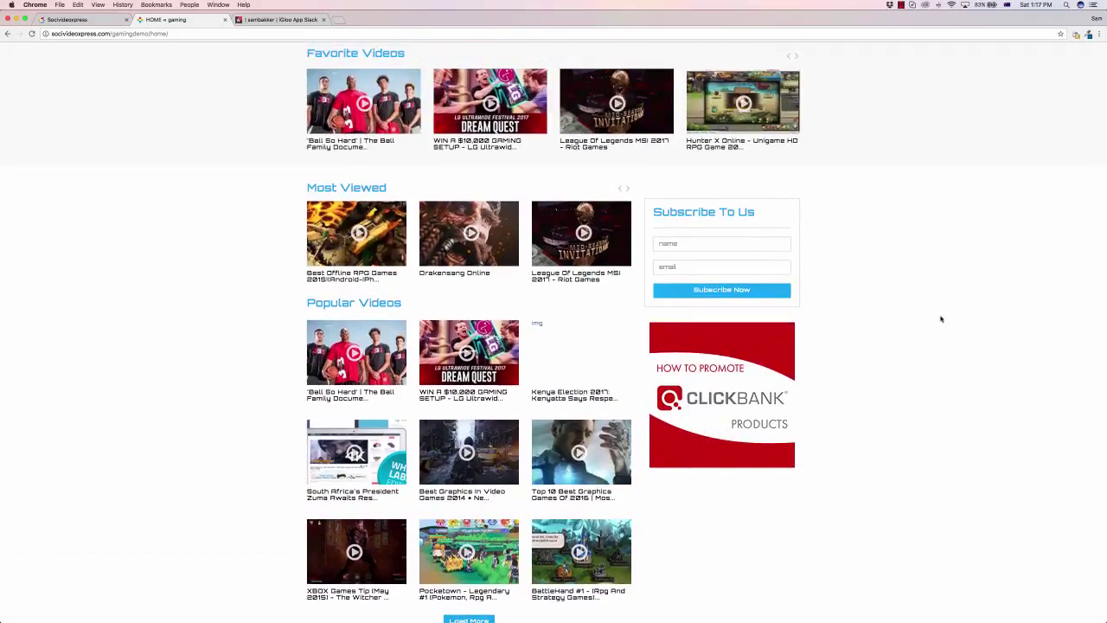